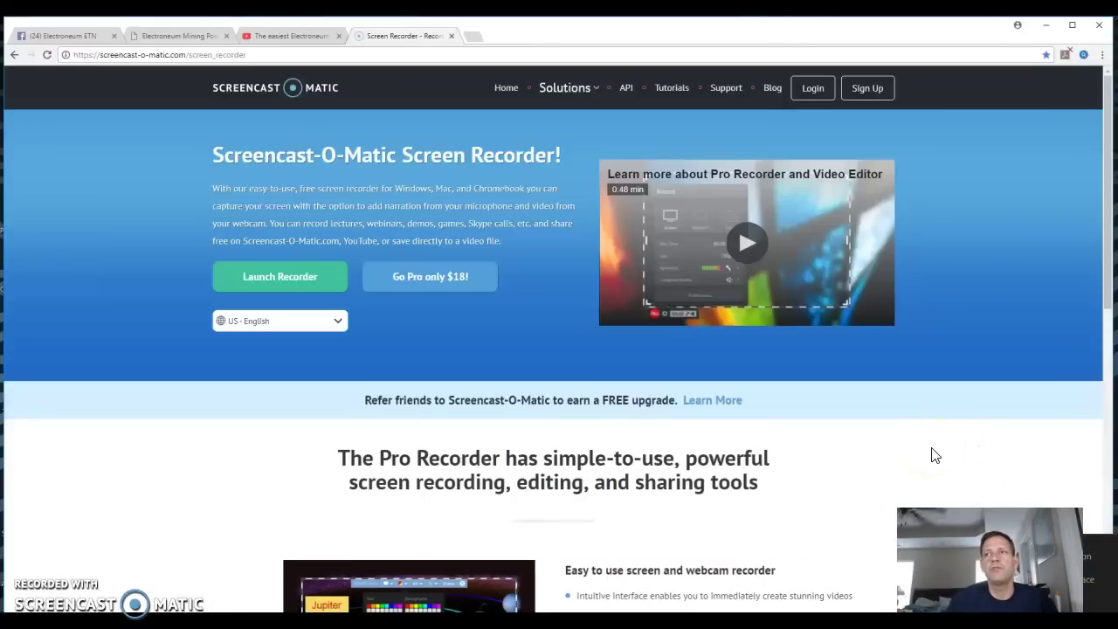
Open a blank New Tab in Chrome beside the Screencast-O-Matic Screen Recorder page.
click(856, 455)
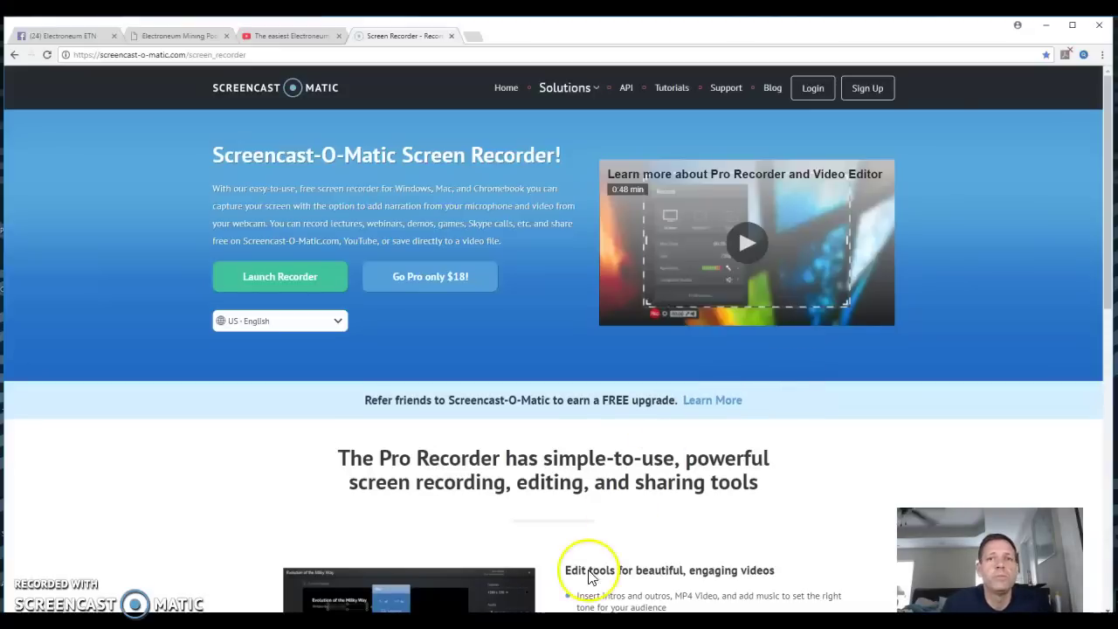
mouse_move(500, 622)
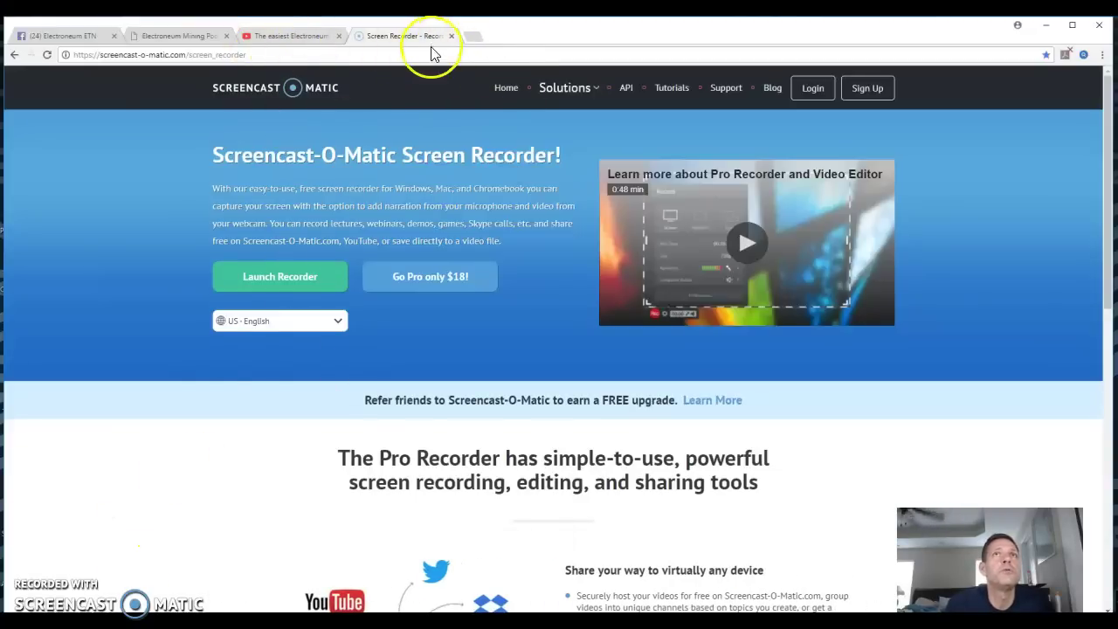
In a new tab, load the MinerGate home page at minergate.com.
click(478, 36)
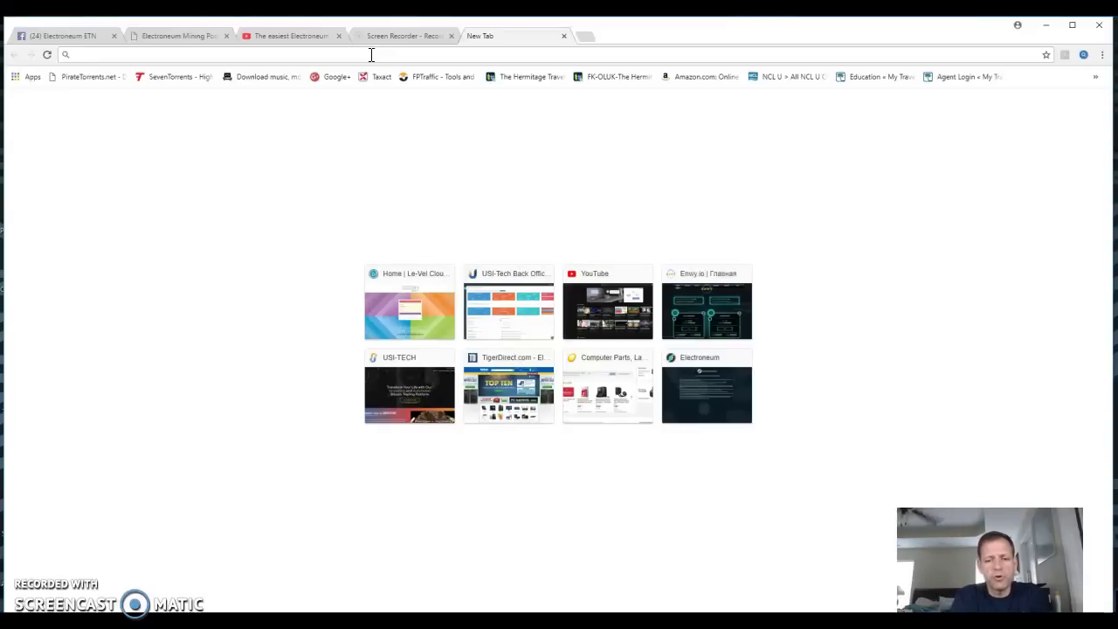
text(minergate.com/login)
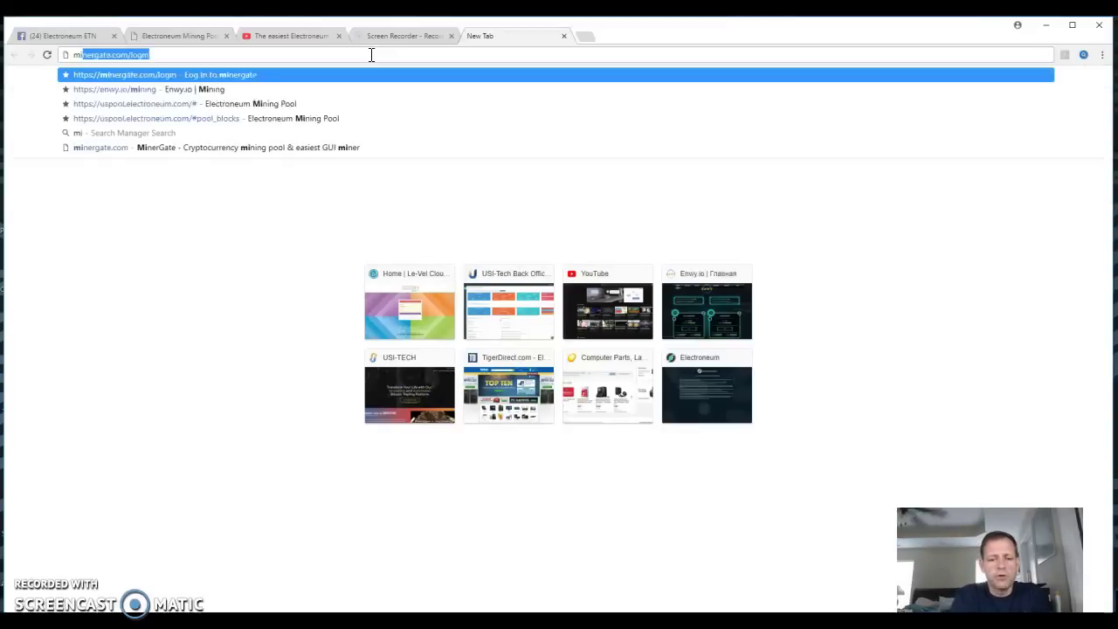
text(e)
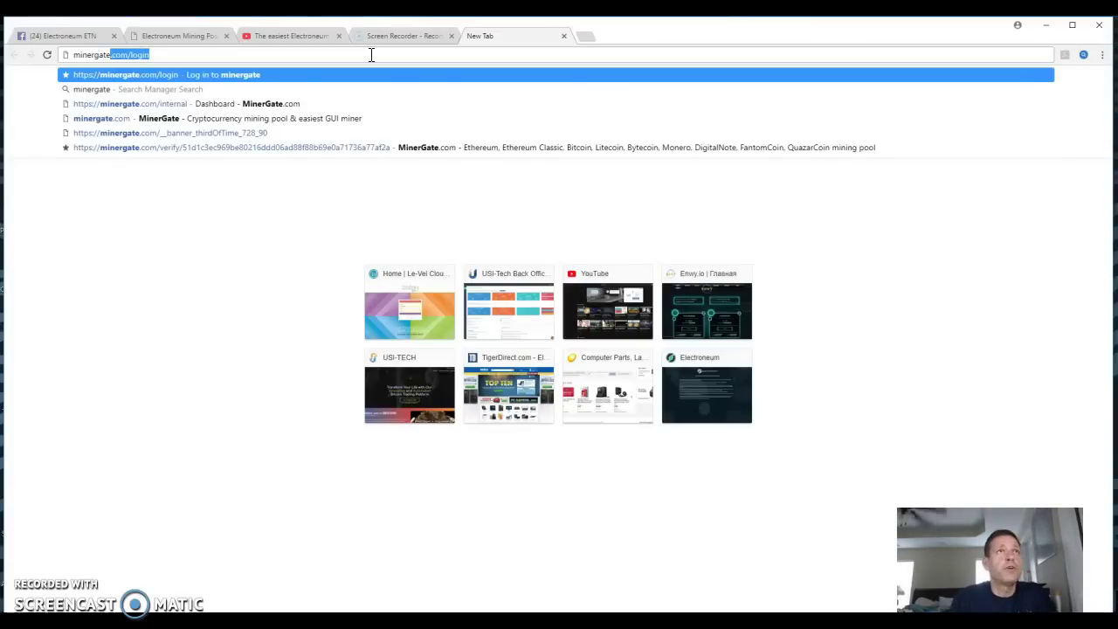
click(150, 55)
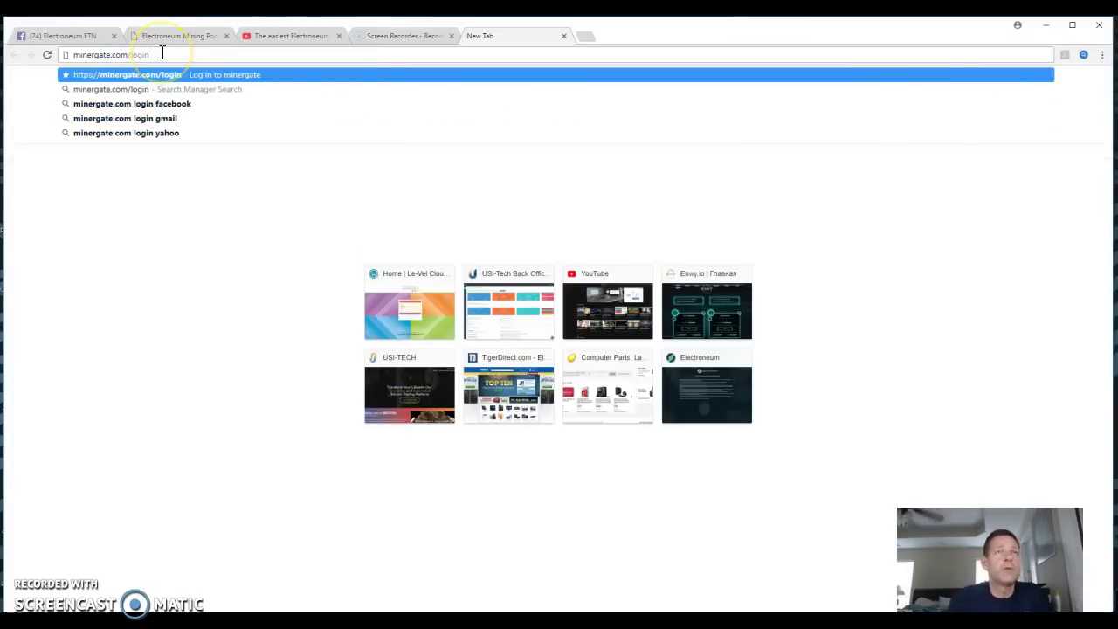
key(BackSpace)
key(BackSpace)
key(BackSpace)
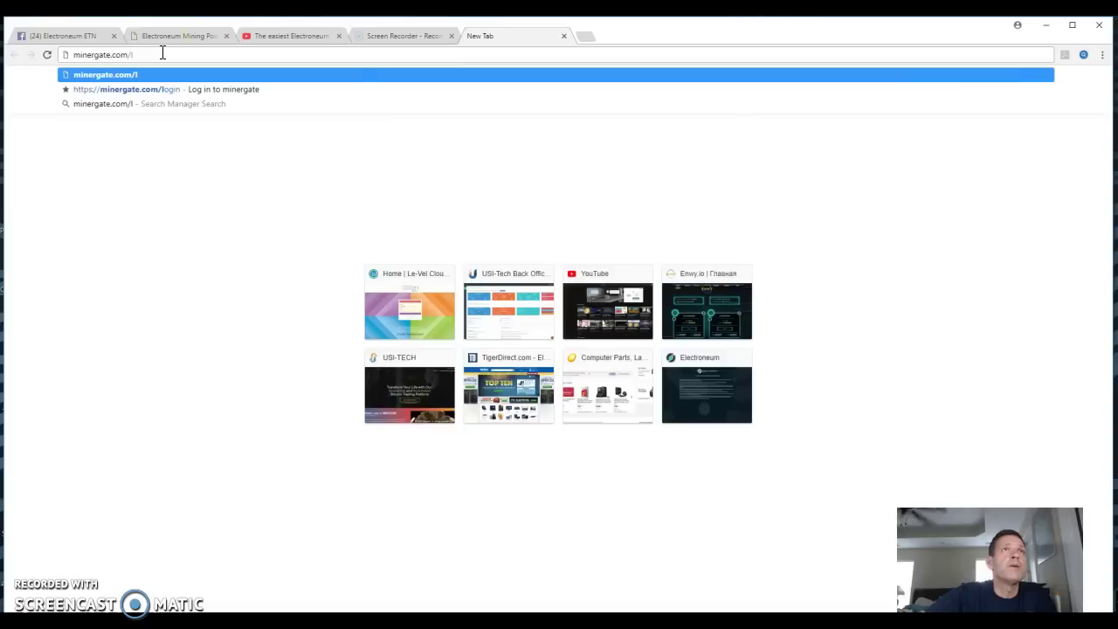
key(BackSpace)
key(BackSpace)
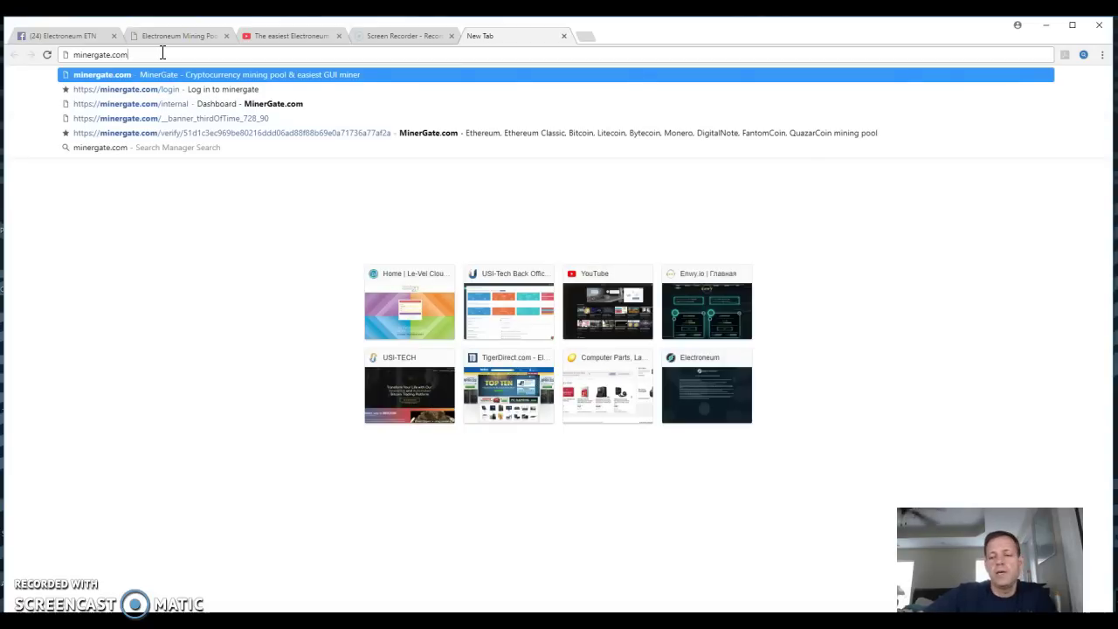
key(Return)
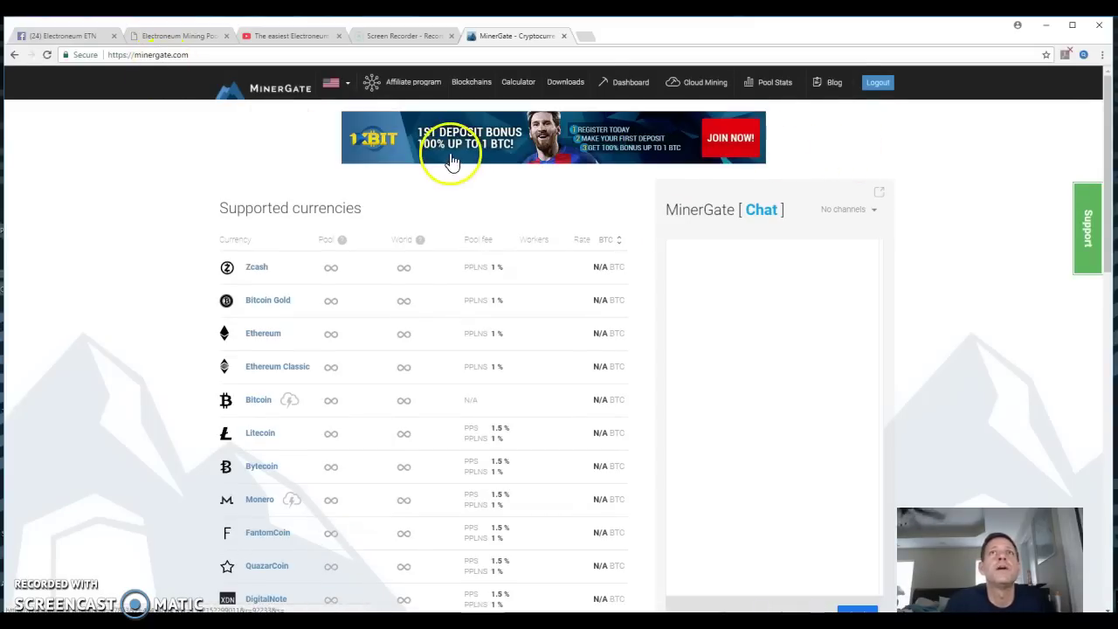
Go to MinerGate's downloads page and download the Mac version of the miner.
click(568, 82)
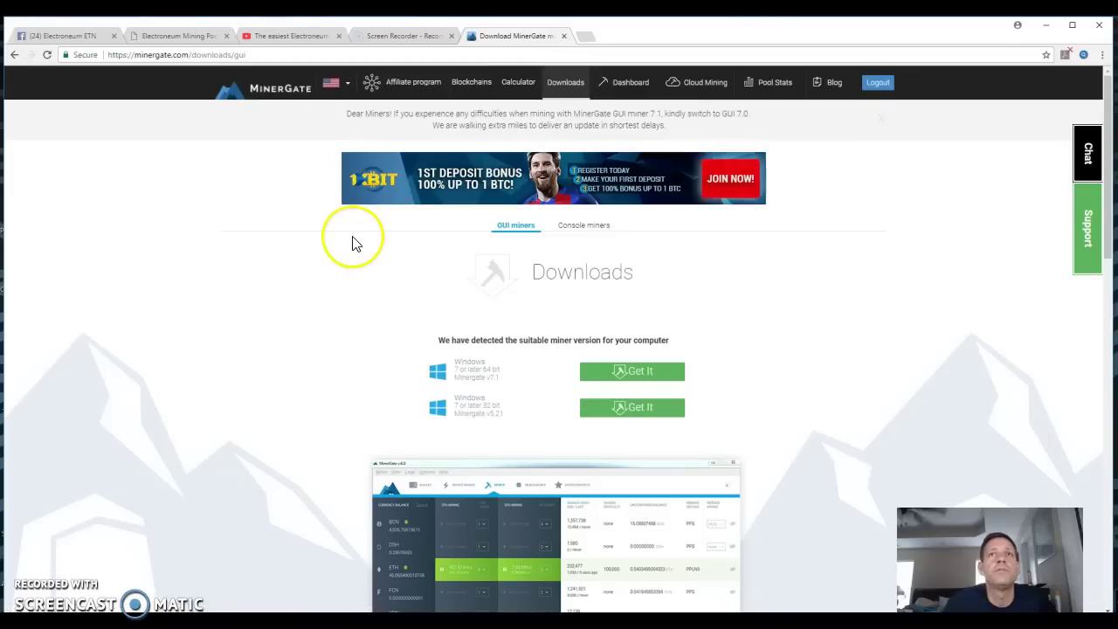
scroll(353, 242, down, 3)
scroll(341, 243, down, 2)
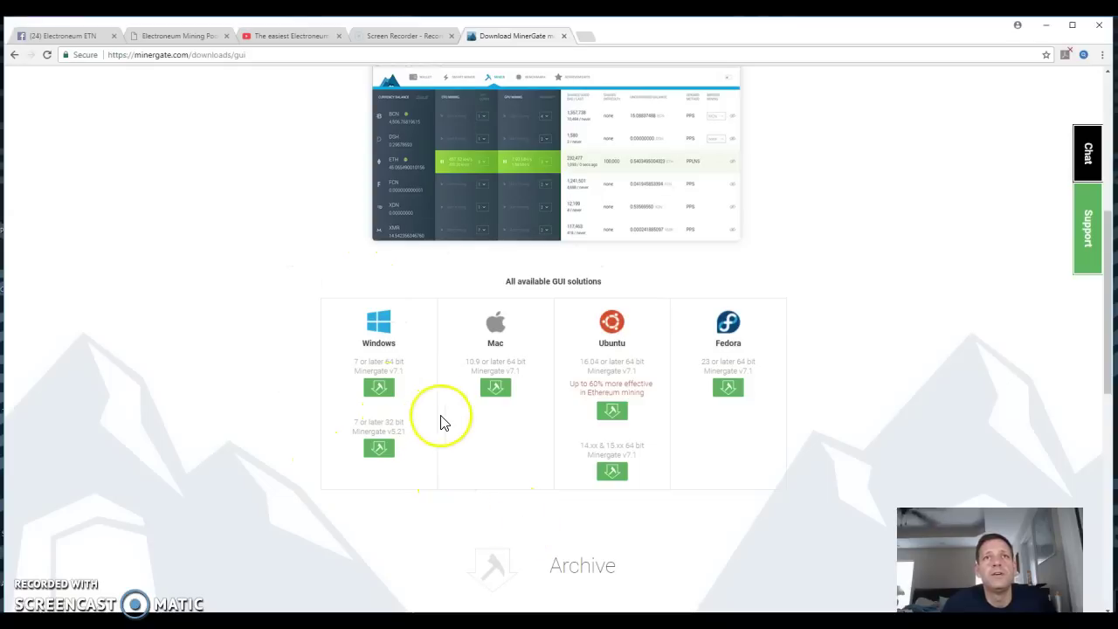
click(496, 393)
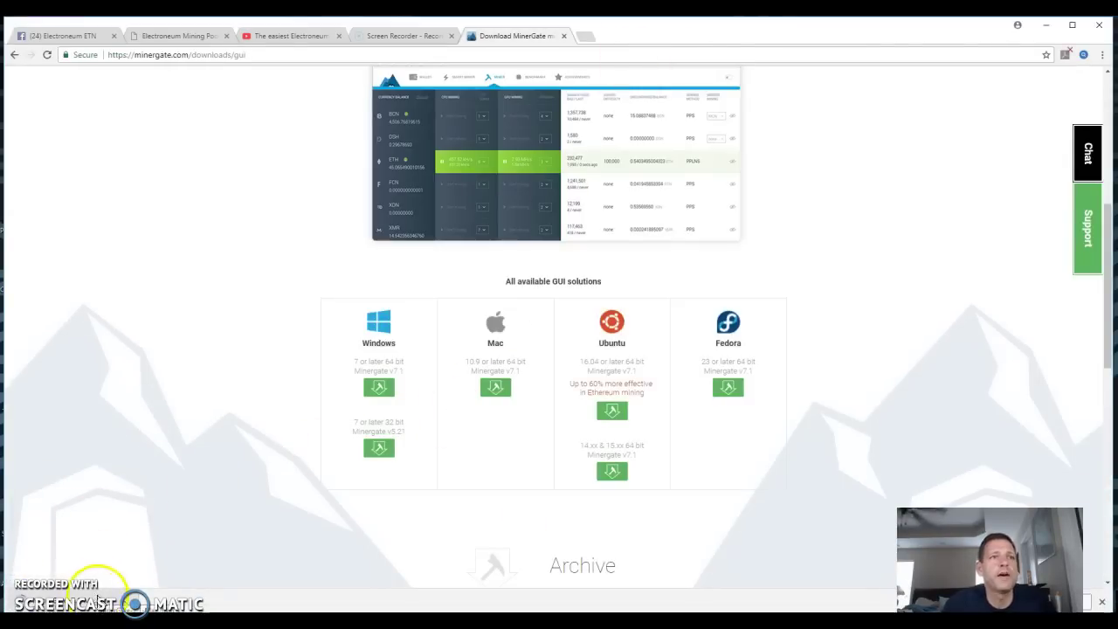
Check the downloaded file's options, then download the Windows 64-bit MinerGate v7.1 installer.
right_click(87, 606)
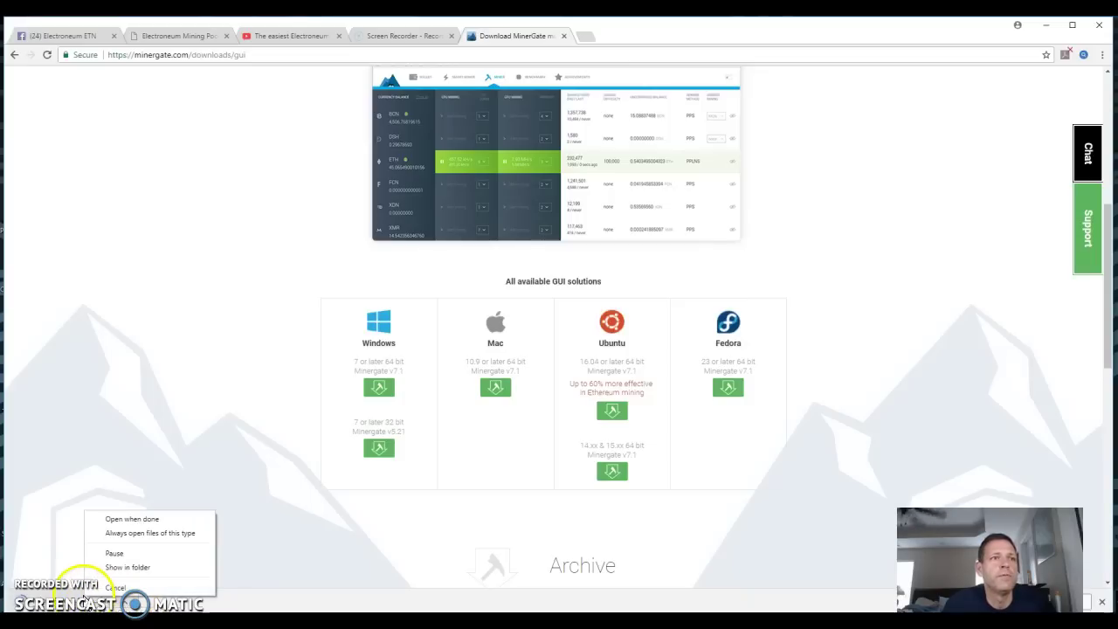
click(111, 568)
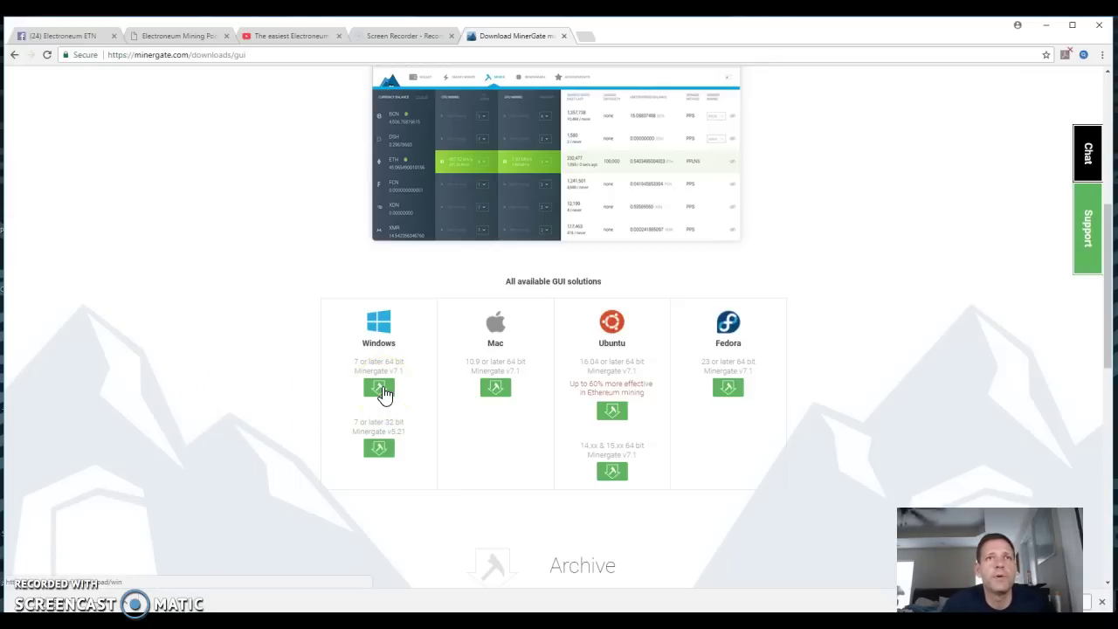
click(383, 390)
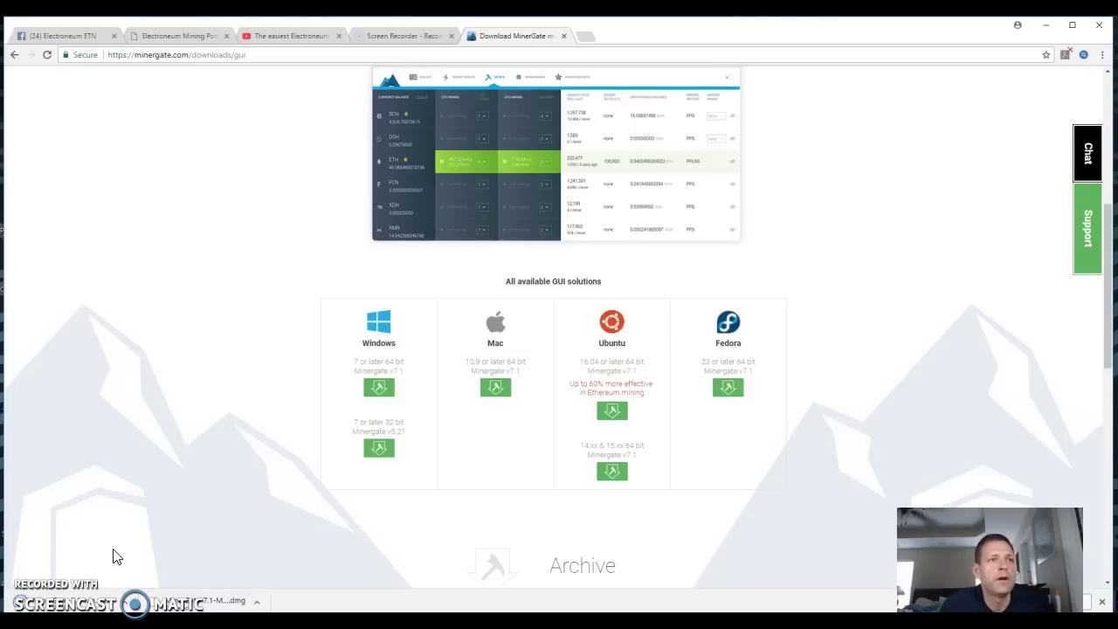
Install MinerGate keeping the old version, with default options and folder, and launch it.
click(30, 601)
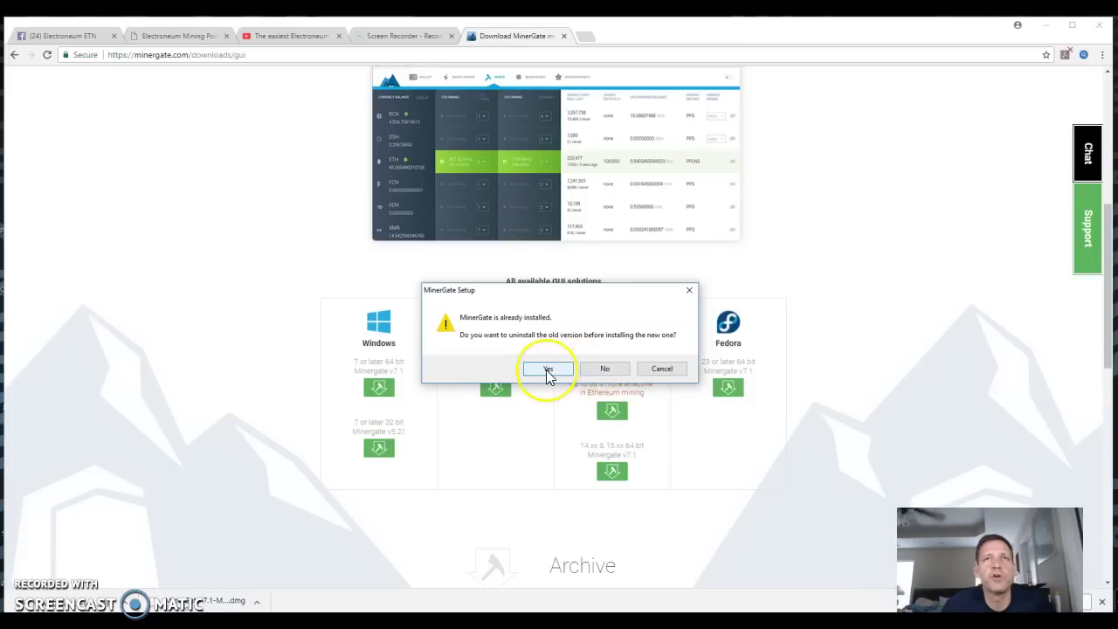
click(564, 374)
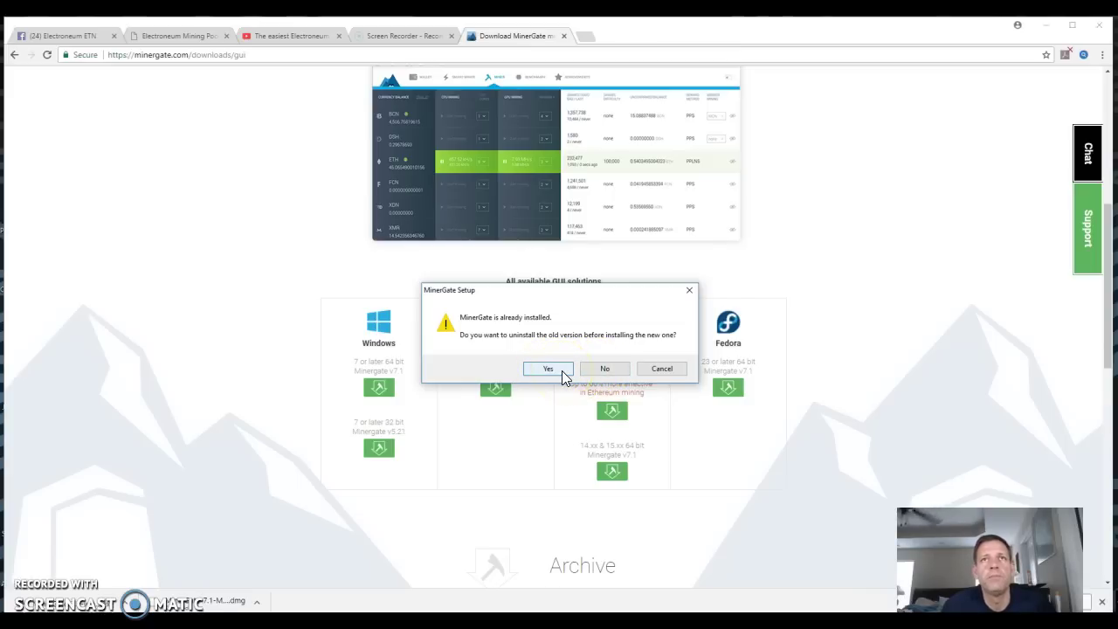
click(603, 369)
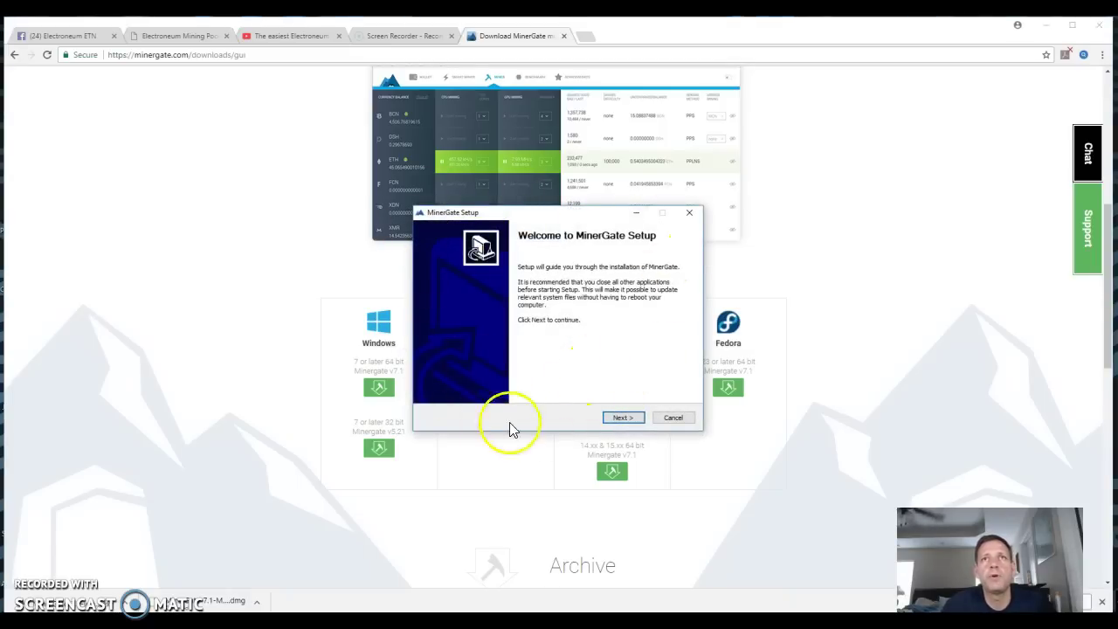
click(621, 421)
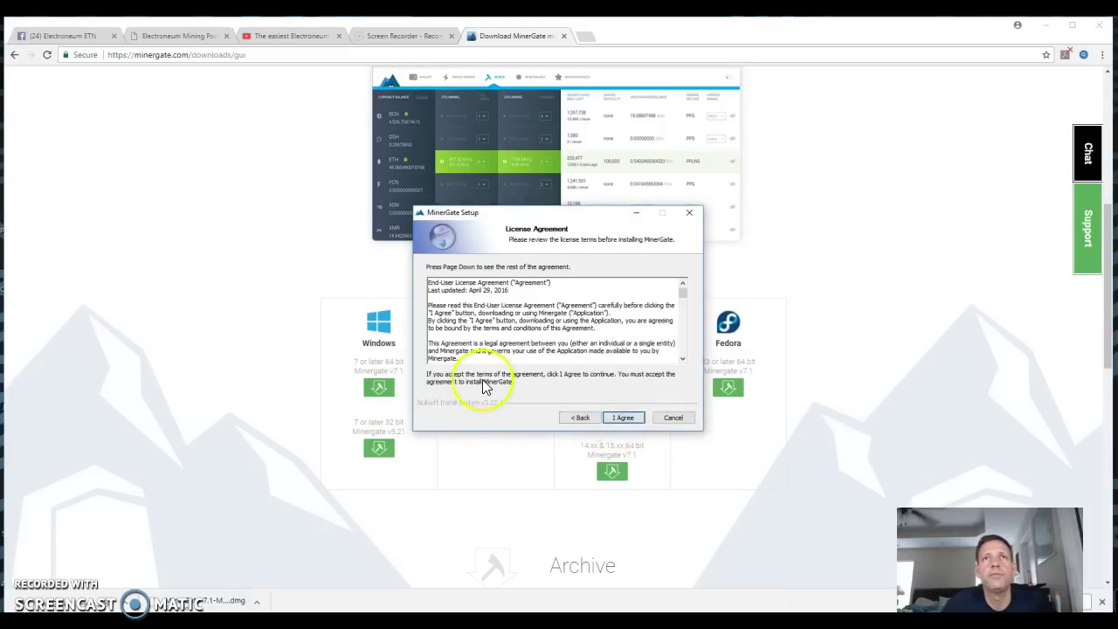
click(624, 419)
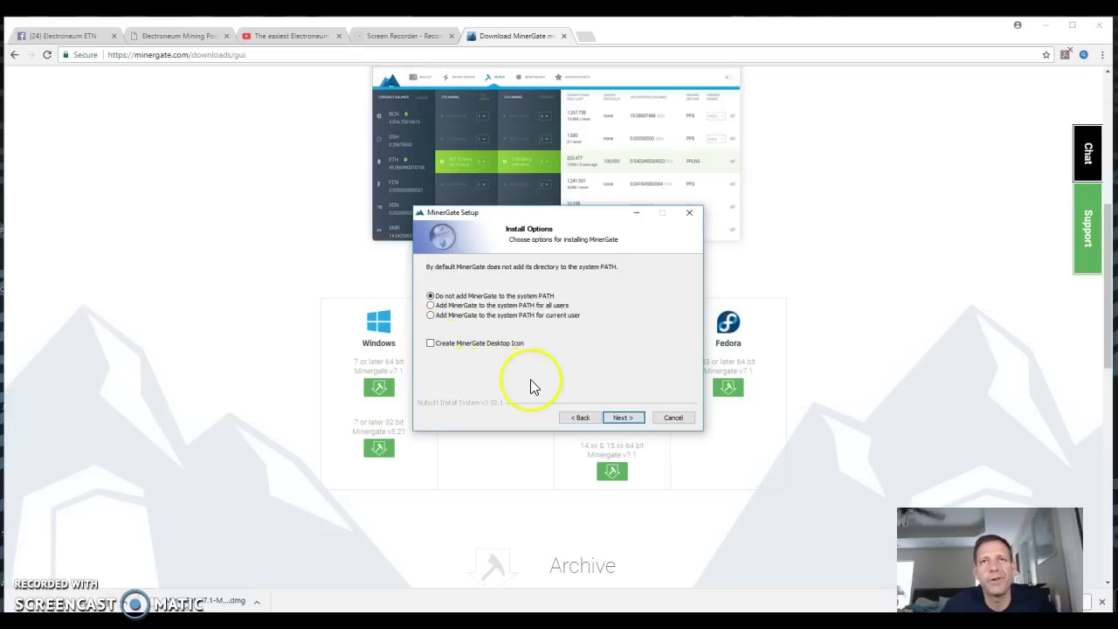
click(624, 420)
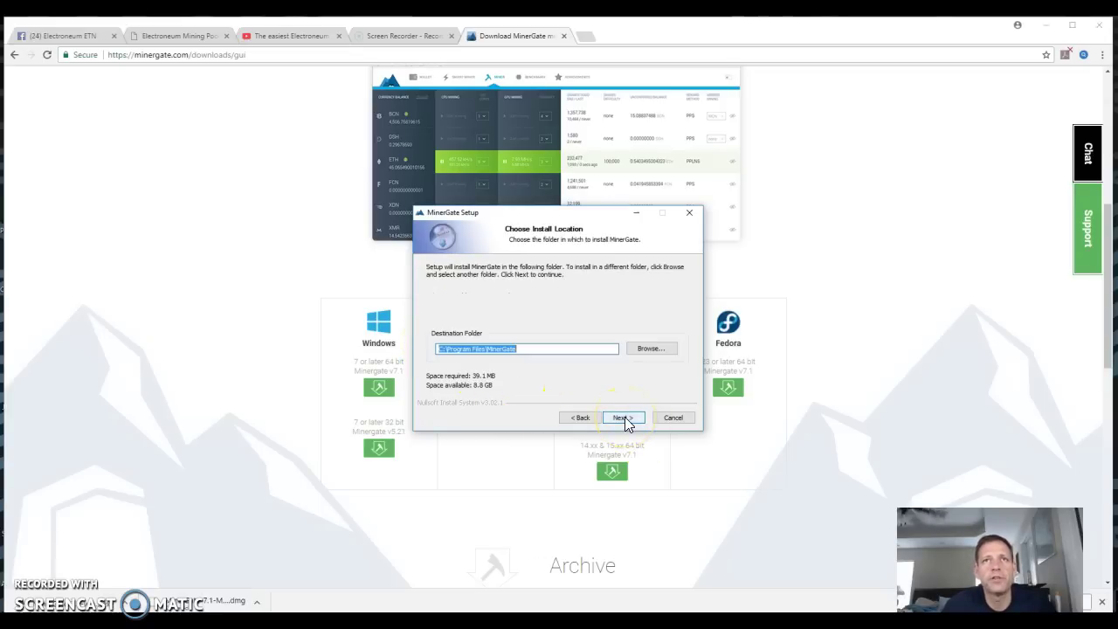
click(622, 418)
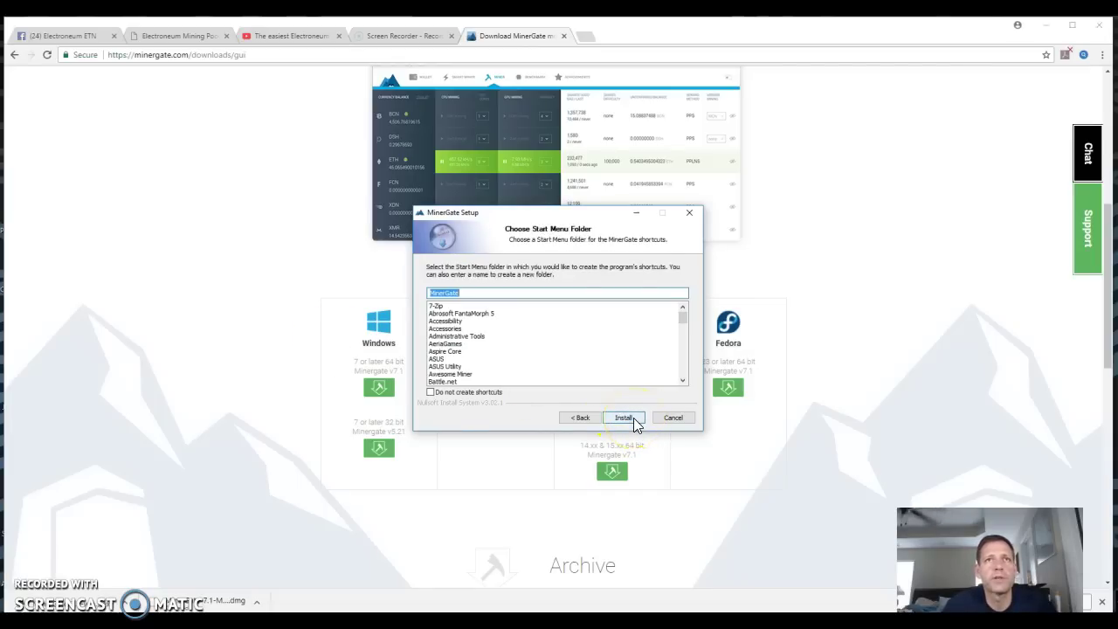
click(633, 417)
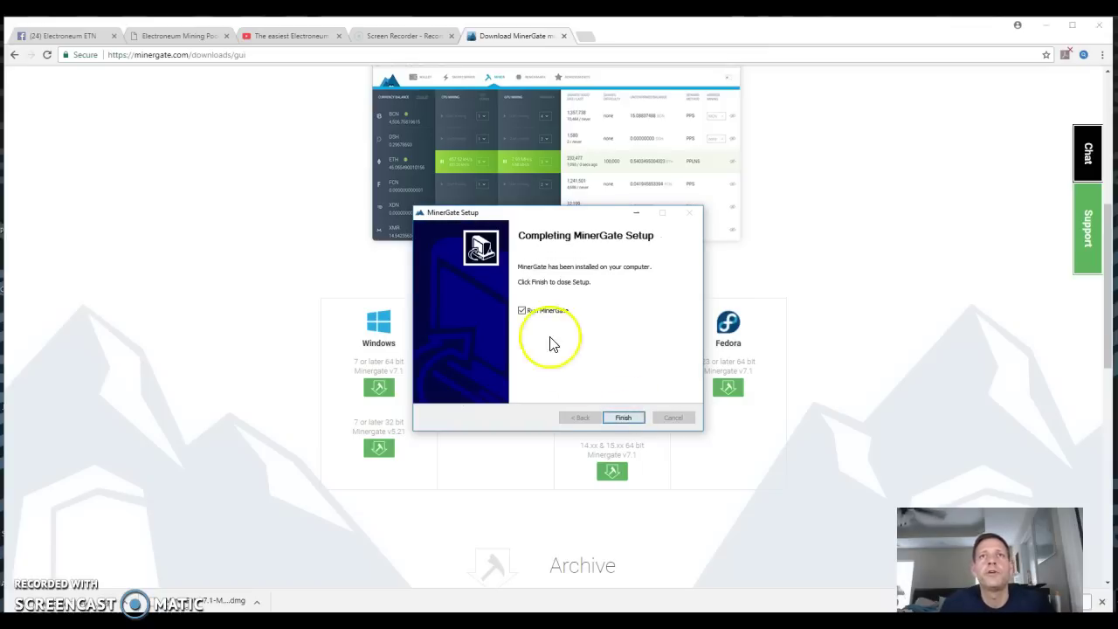
click(623, 419)
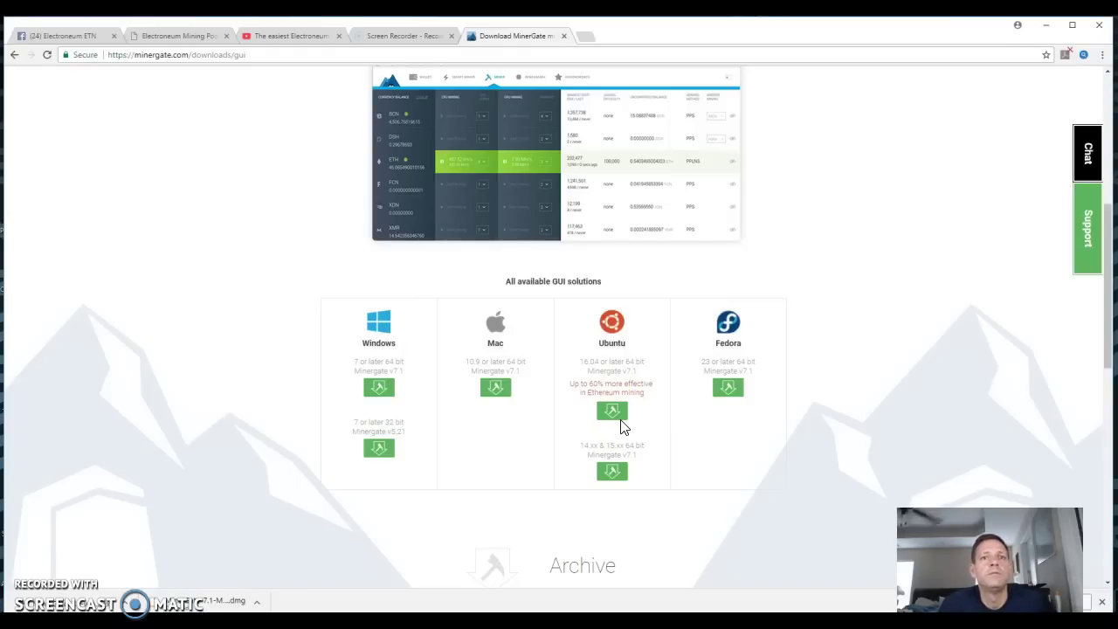
Log in to MinerGate with the account e-mail to reach the Smart Mining page.
click(624, 401)
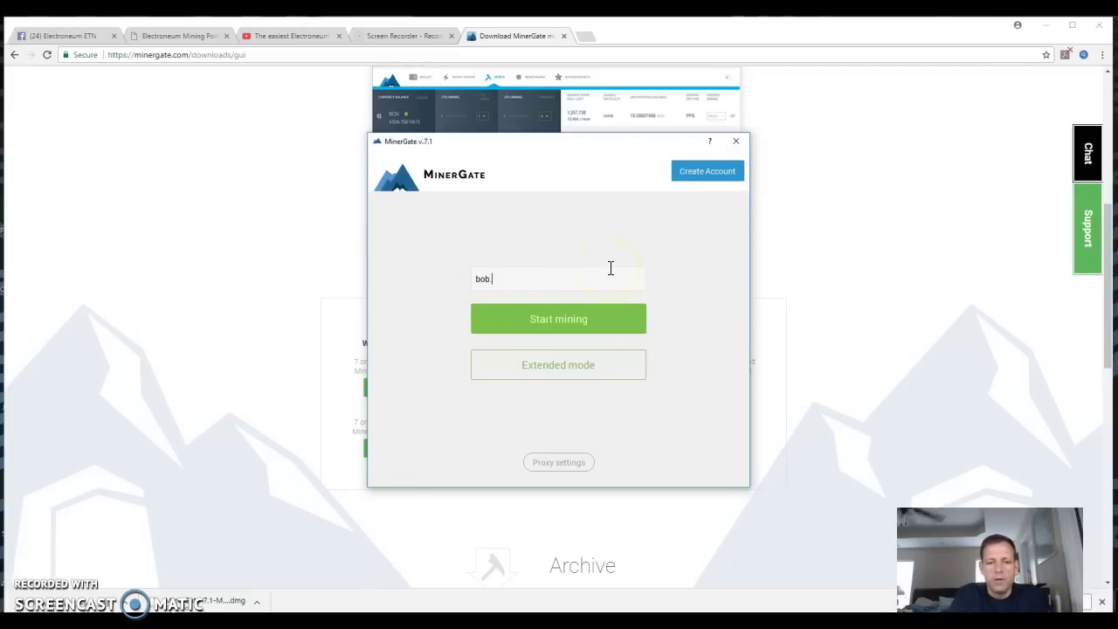
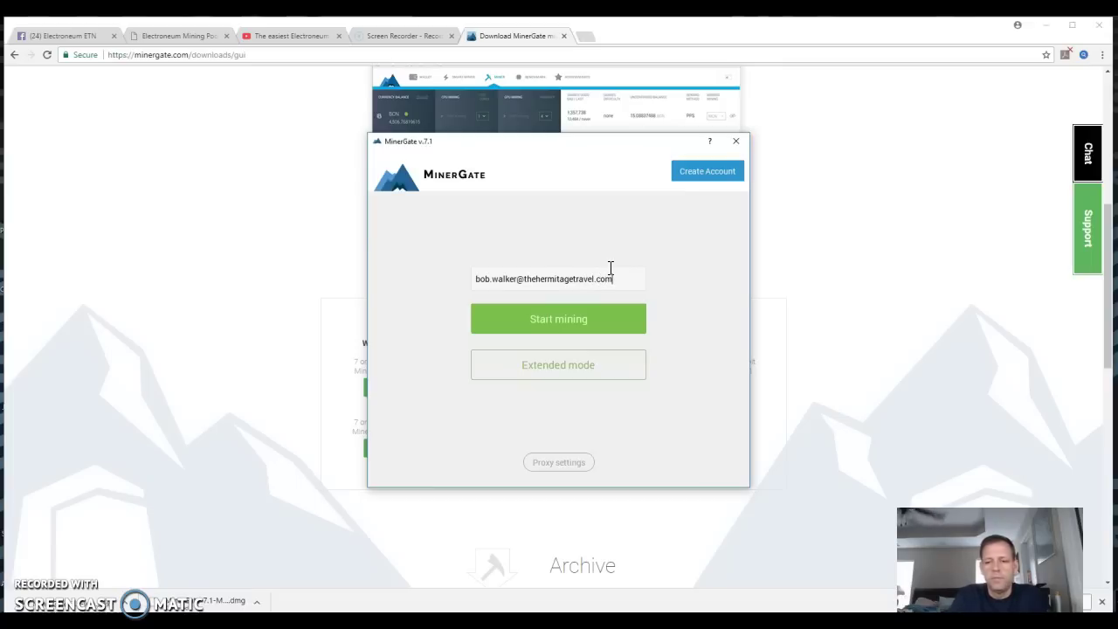
key(Return)
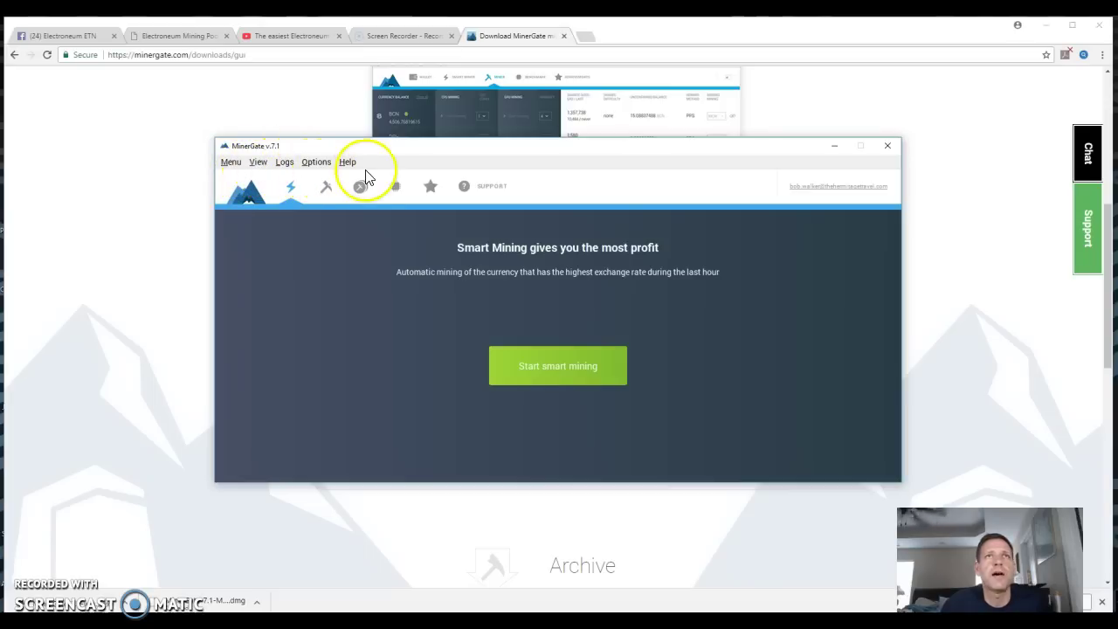
Enable Show other pools in the View options and switch to the Other pools page.
click(259, 164)
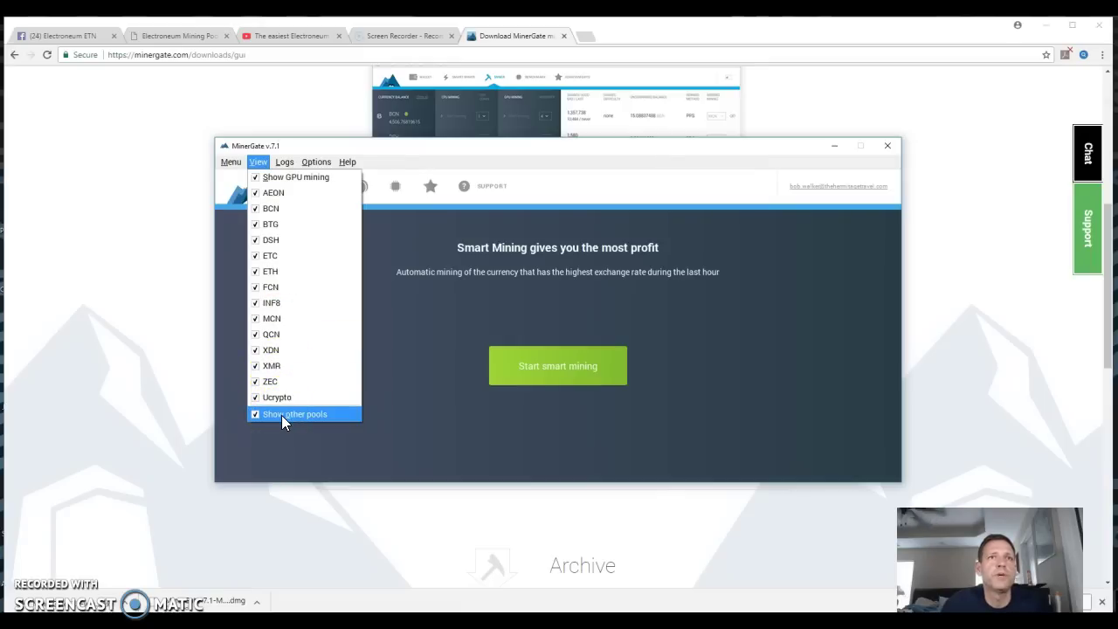
click(282, 419)
click(262, 164)
click(263, 170)
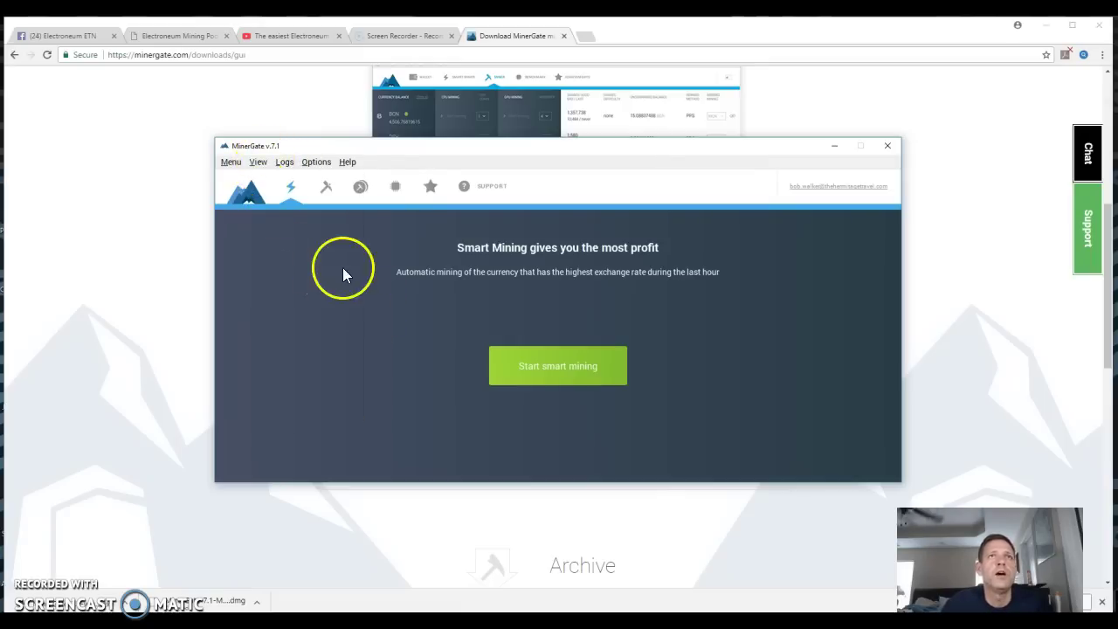
click(359, 188)
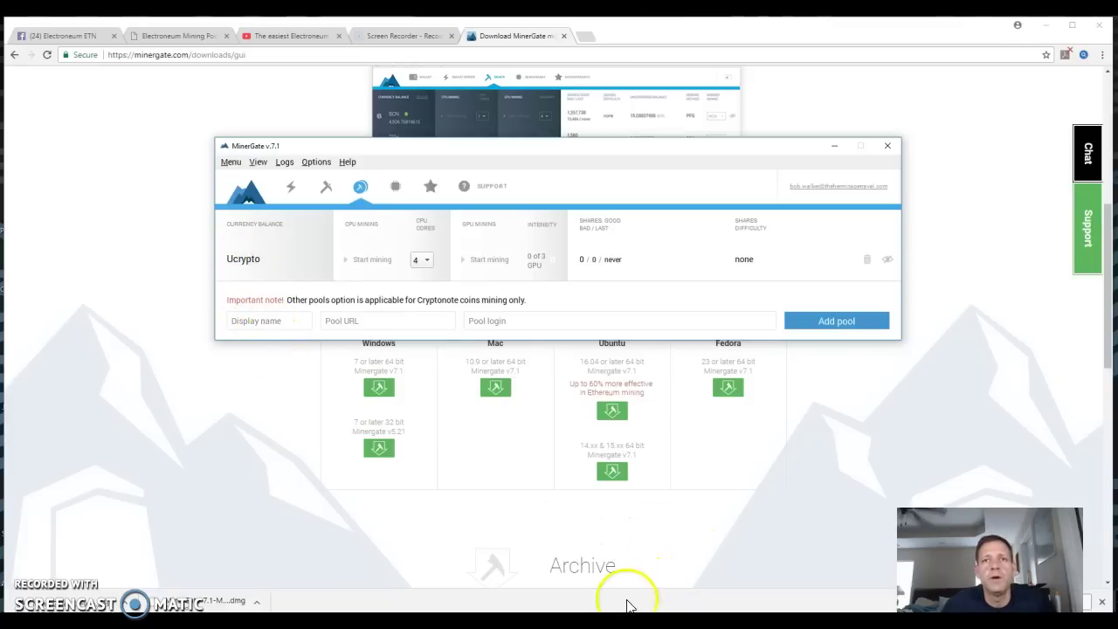
Copy stratum+tcp://etn.ucrypto.com:3333 from Notepad into MinerGate's Pool URL field.
key(alt+Tab)
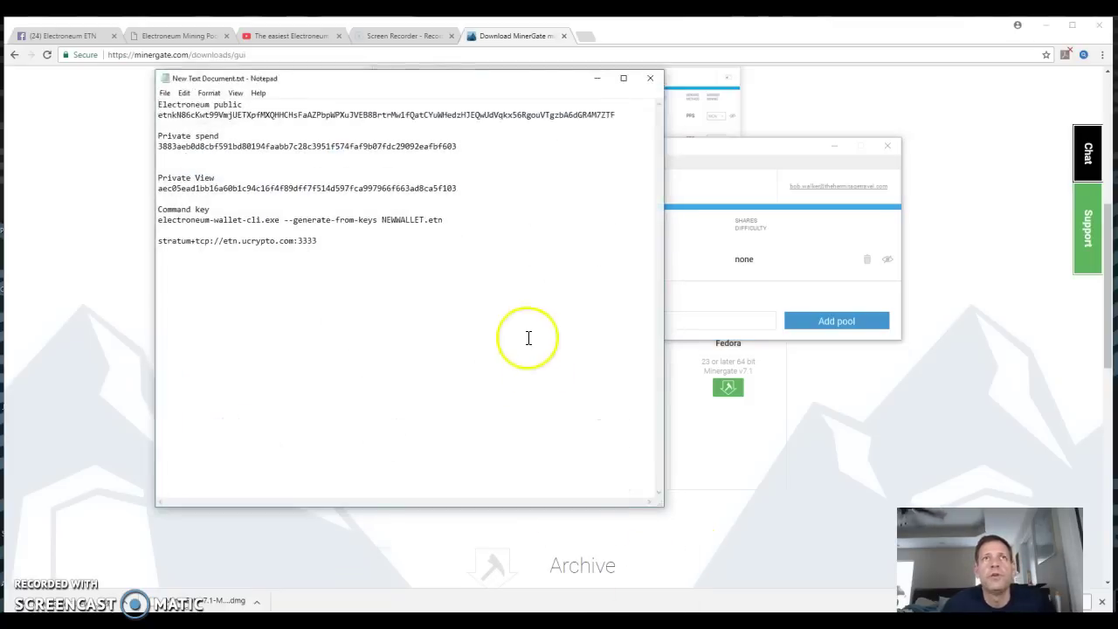
mouse_move(318, 243)
mouse_down()
mouse_move(167, 250)
mouse_move(179, 248)
mouse_up()
right_click(180, 236)
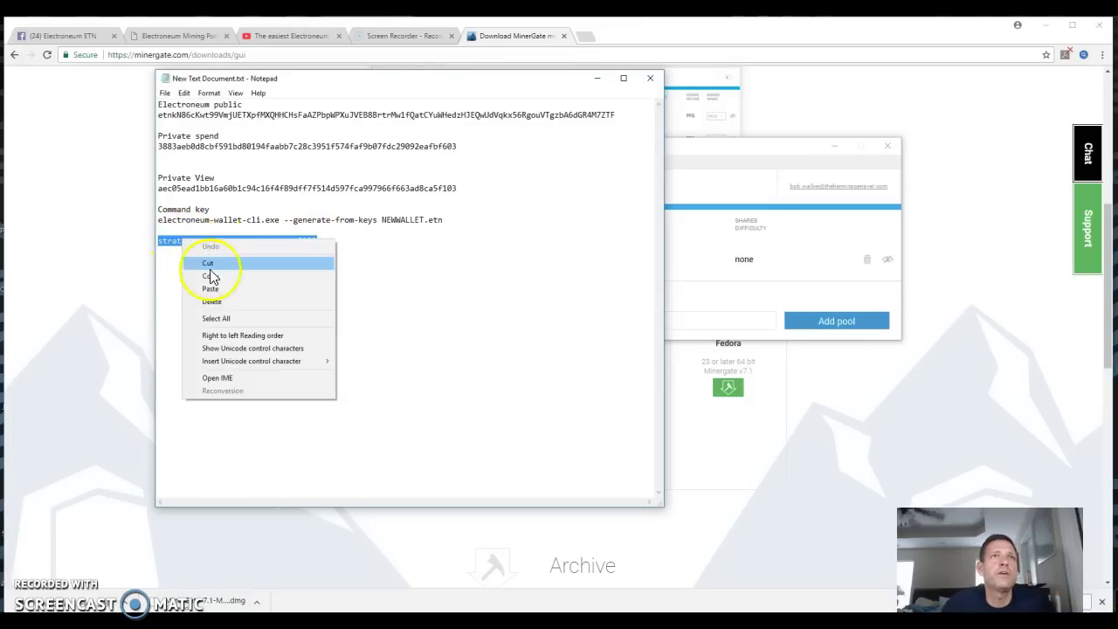
click(212, 276)
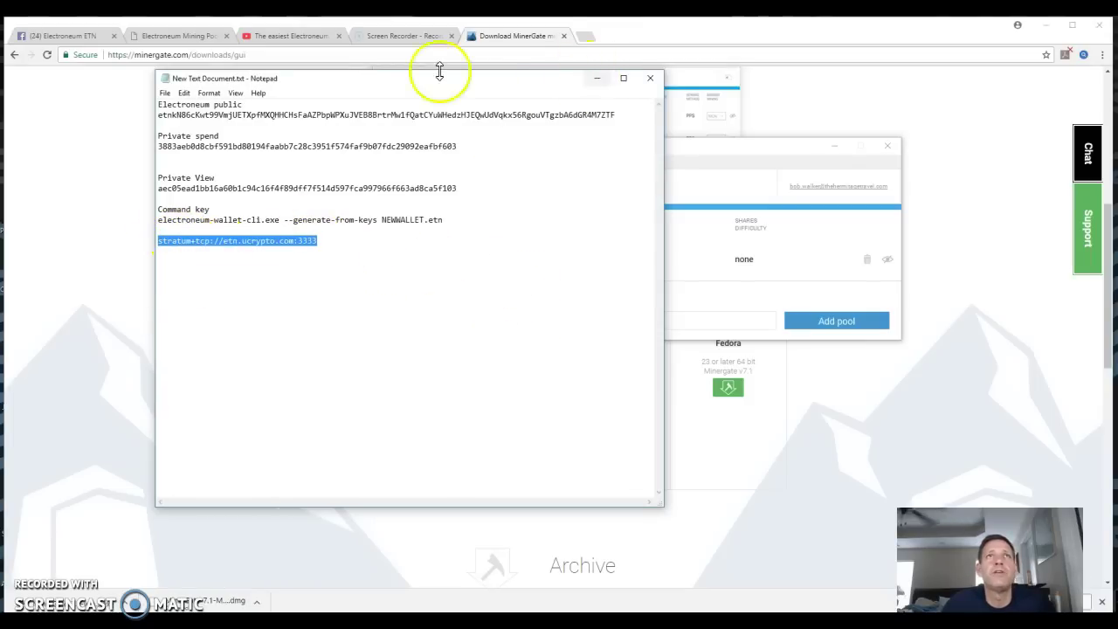
click(597, 80)
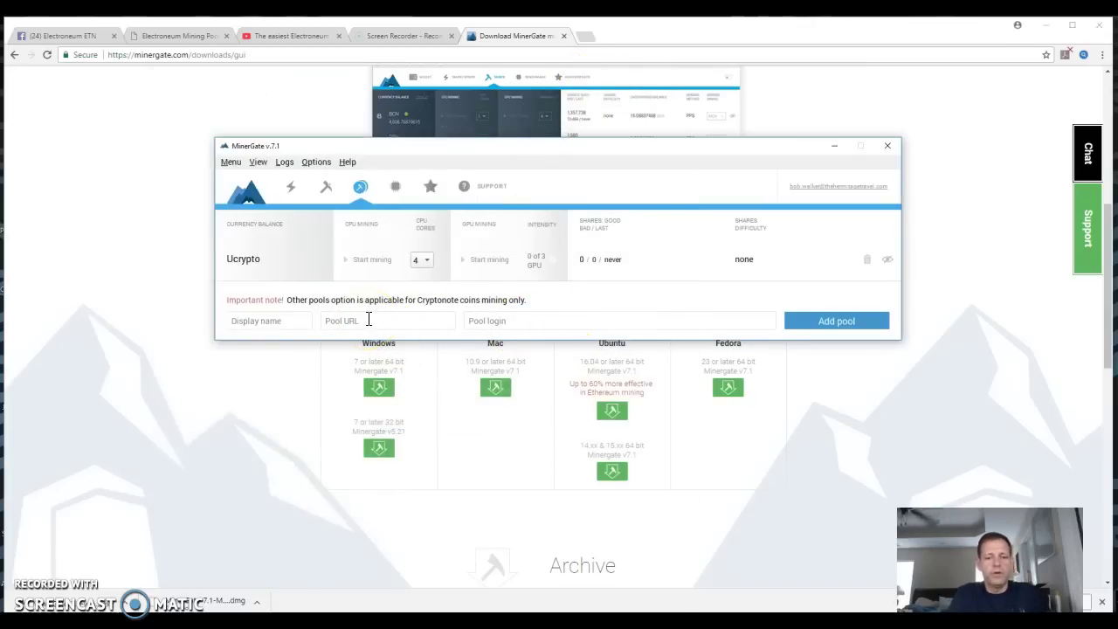
click(367, 320)
key(ctrl+v)
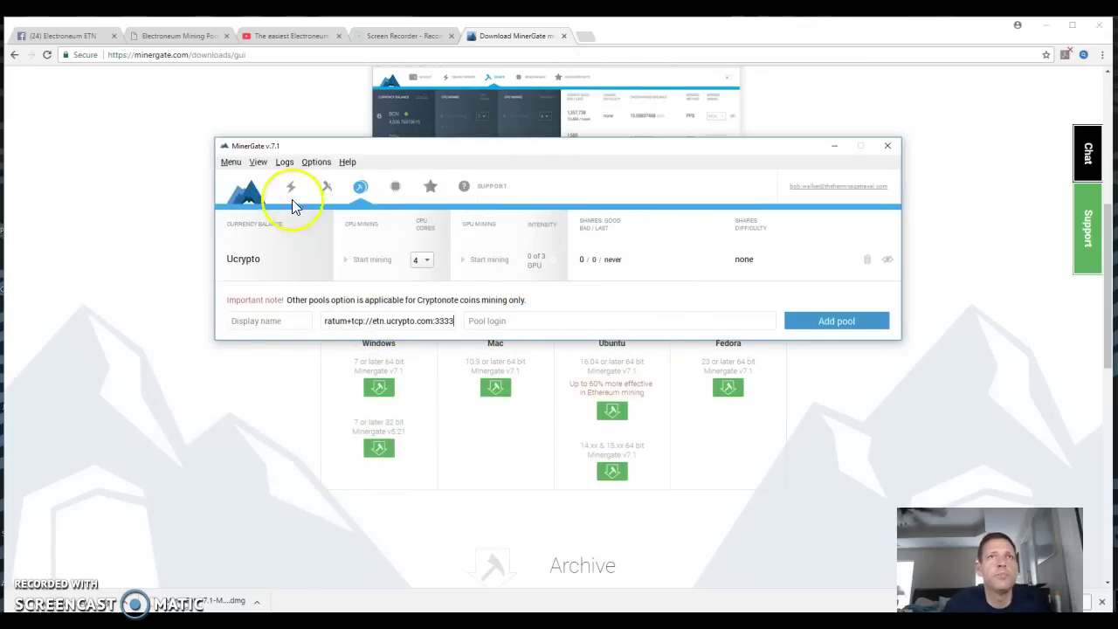
Copy the Electroneum public wallet address from Notepad into the Pool login field.
click(487, 321)
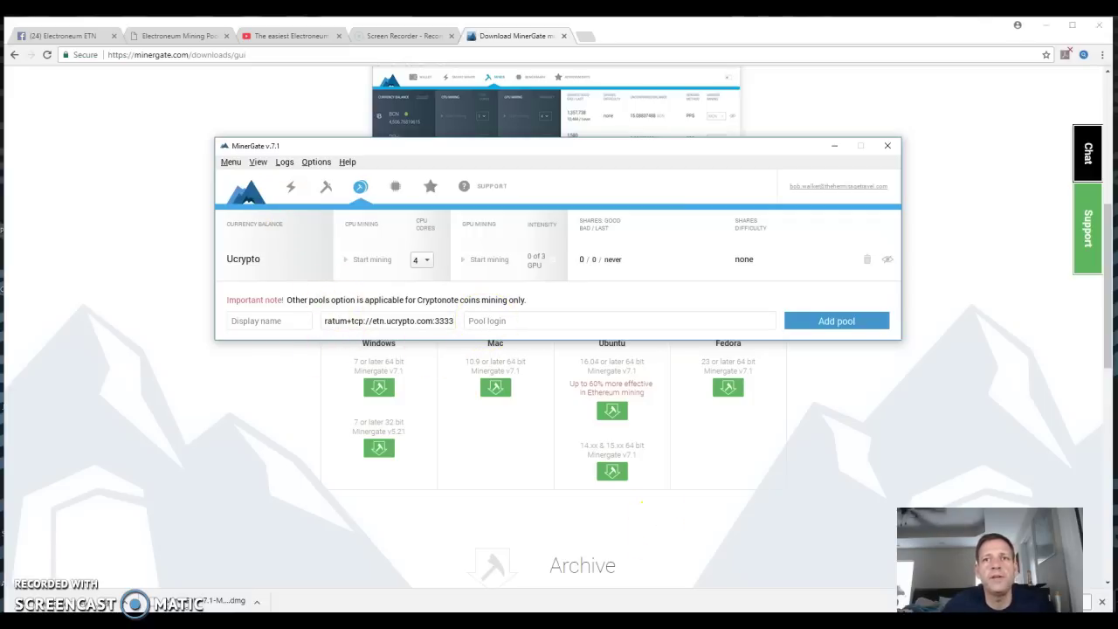
key(alt+Tab)
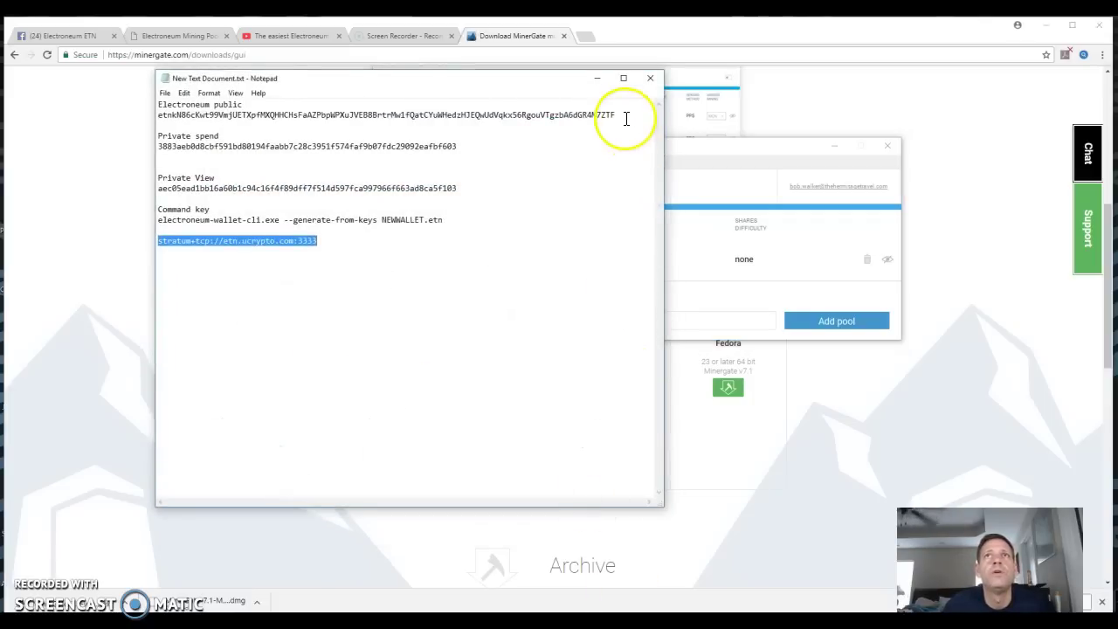
click(550, 125)
drag(618, 115, 158, 114)
right_click(158, 115)
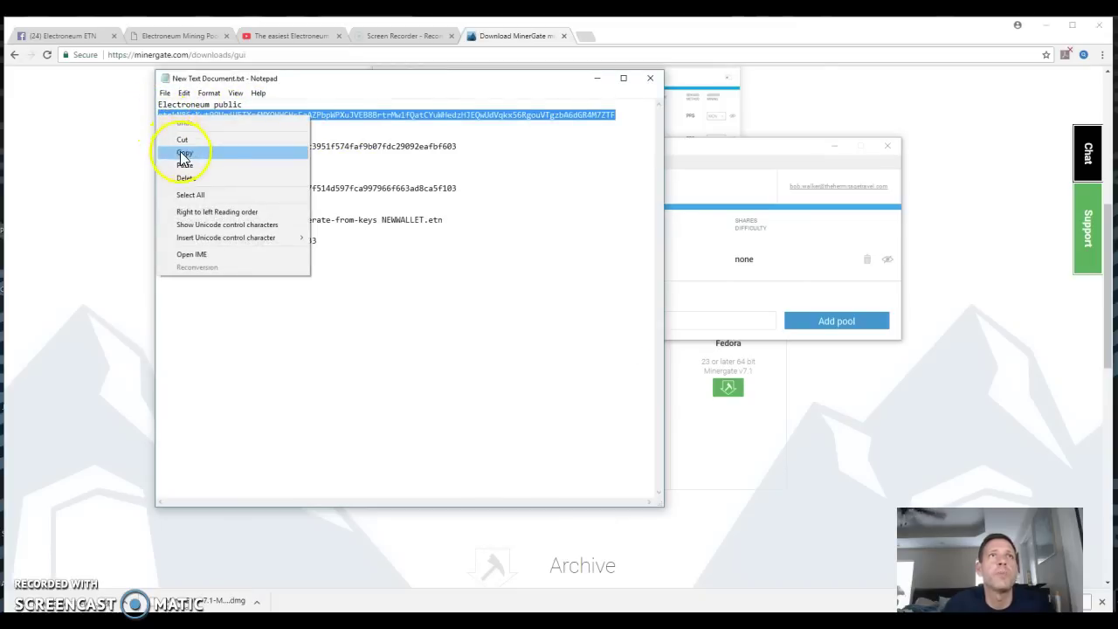
click(182, 153)
key(alt+Tab)
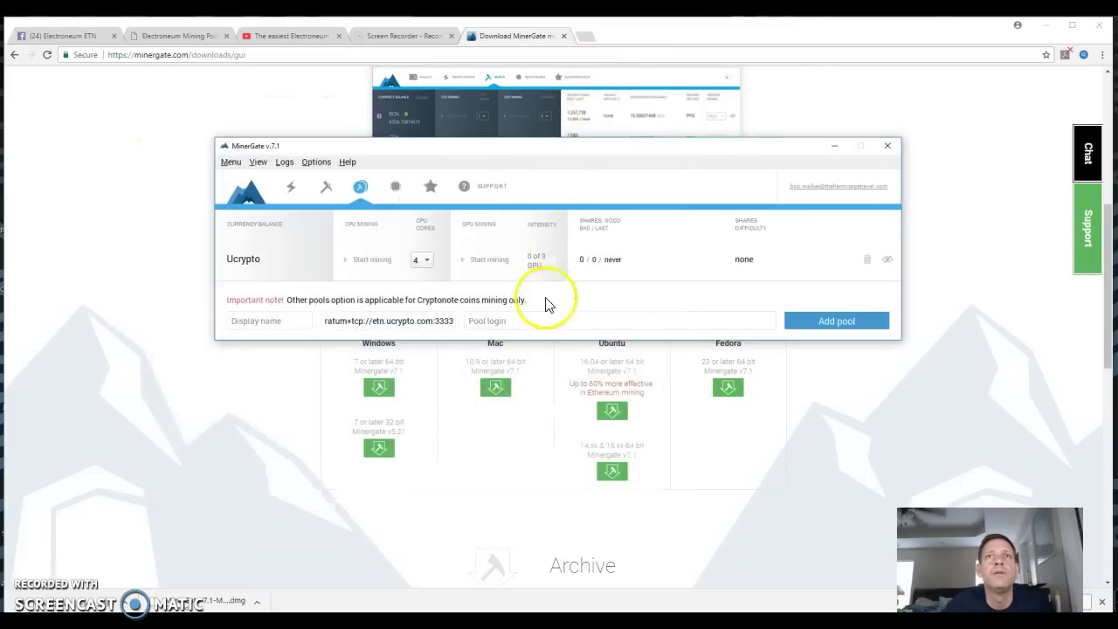
click(530, 320)
key(ctrl+v)
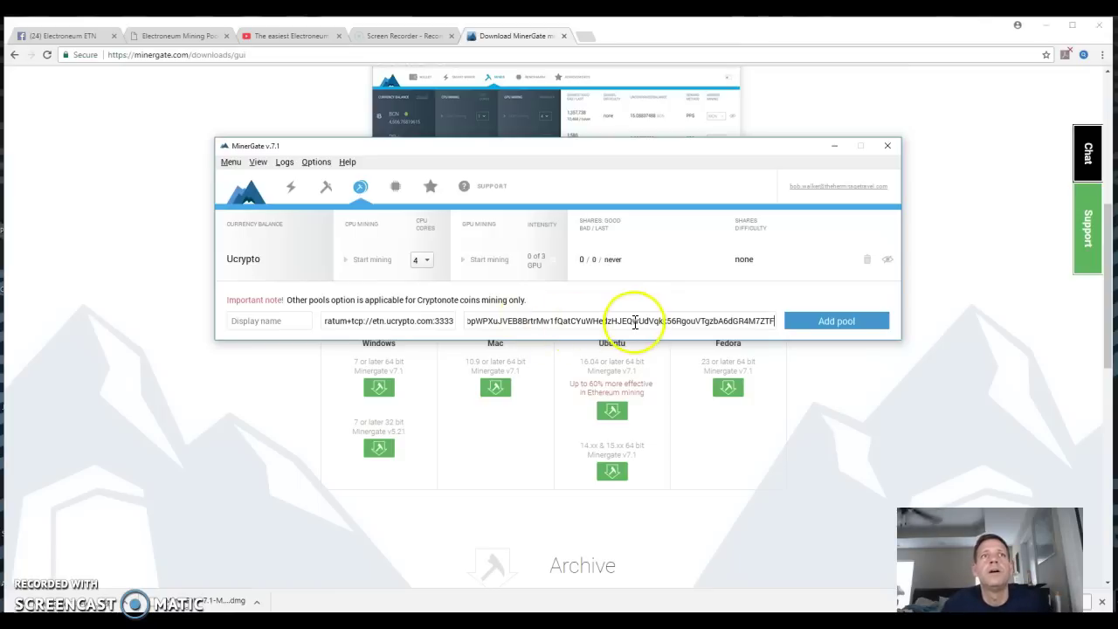
Name the pool 'test' and add it to MinerGate.
click(297, 323)
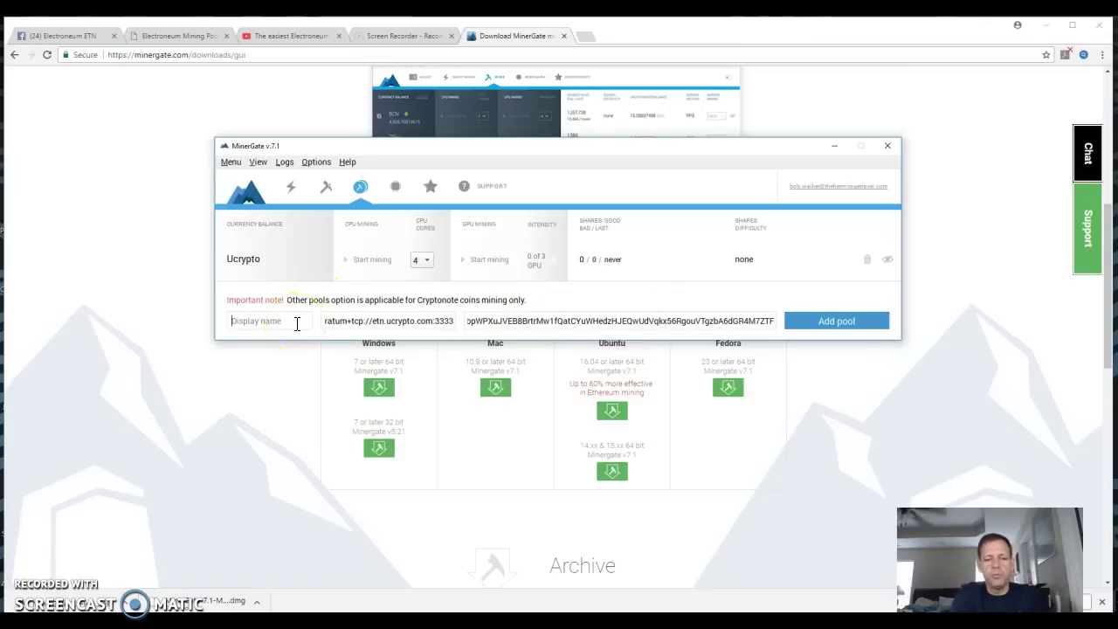
text(test)
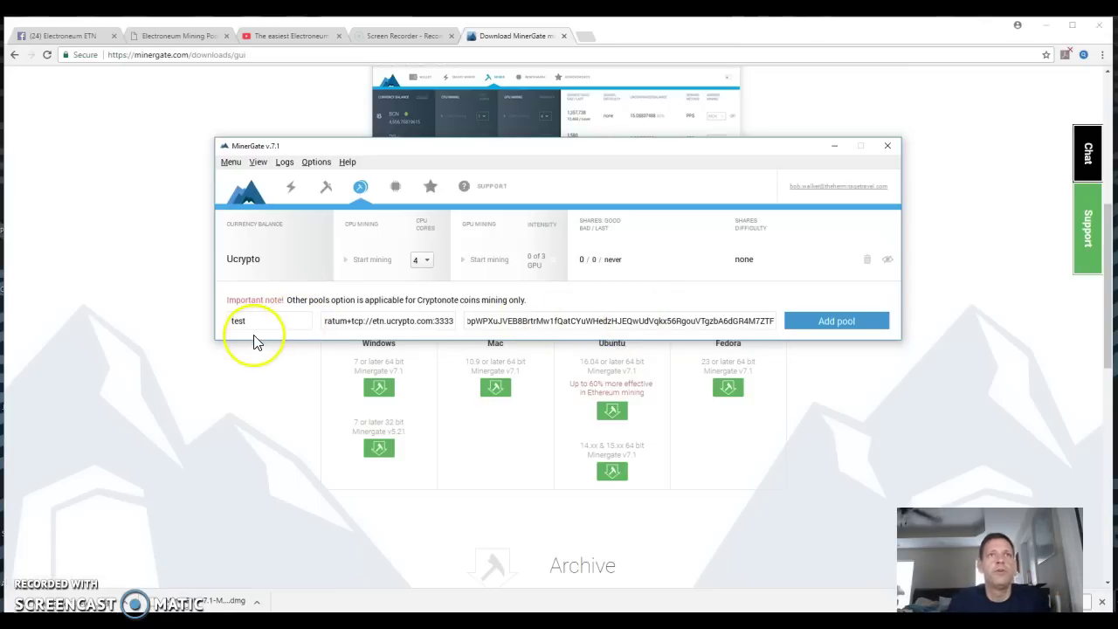
click(812, 323)
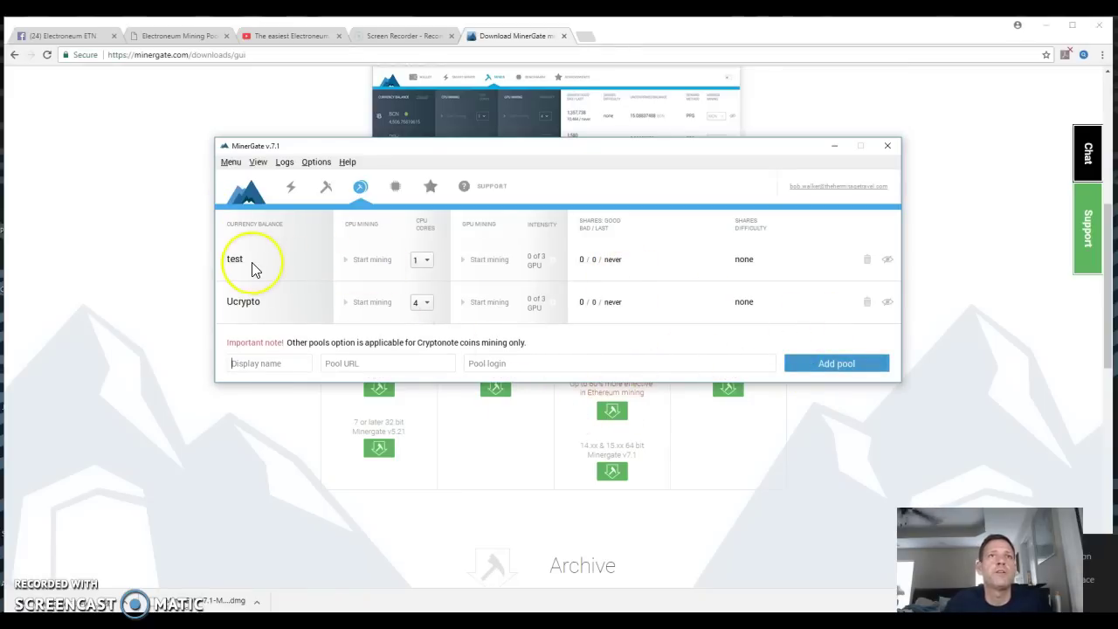
Set the test pool to 4 CPU cores, start mining, and dismiss the achievement popup.
click(426, 262)
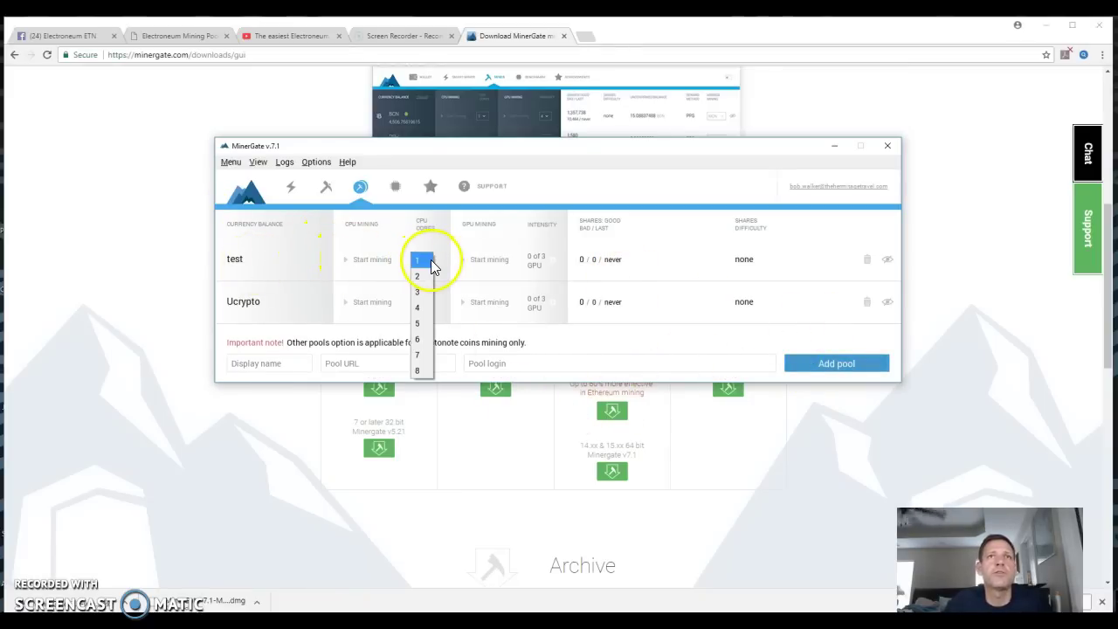
click(416, 304)
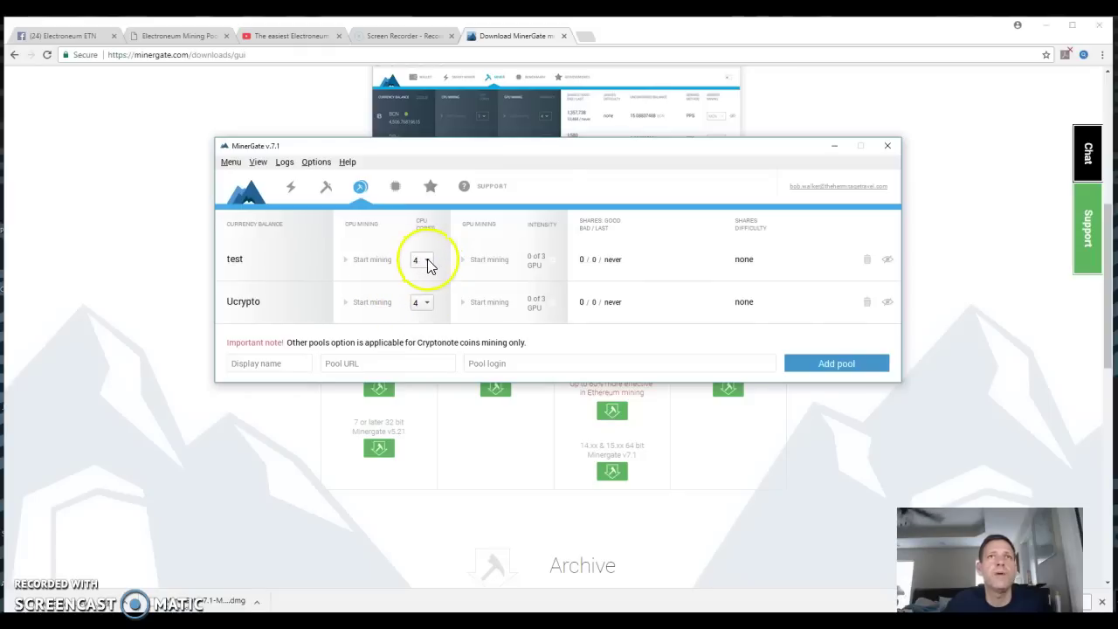
click(372, 260)
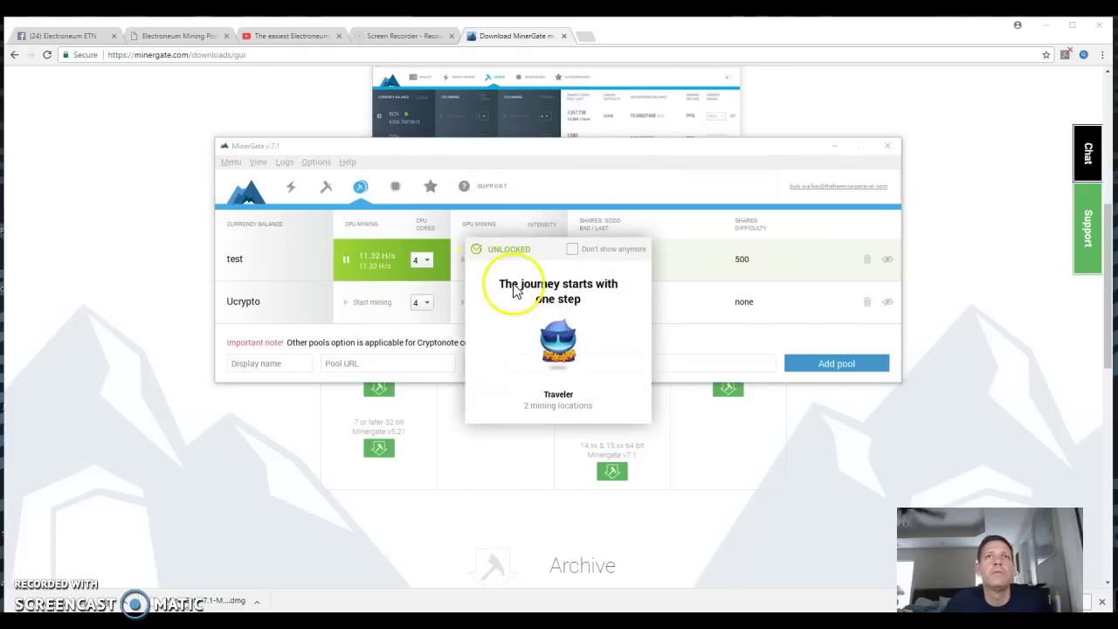
click(500, 301)
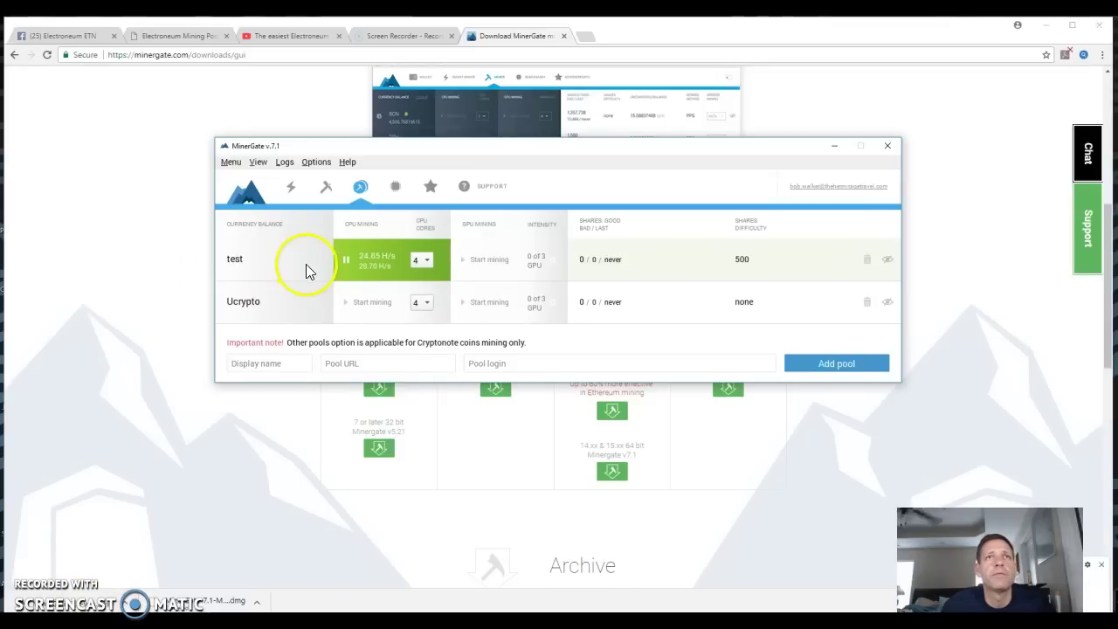
Stop mining on the test pool and delete it.
click(348, 261)
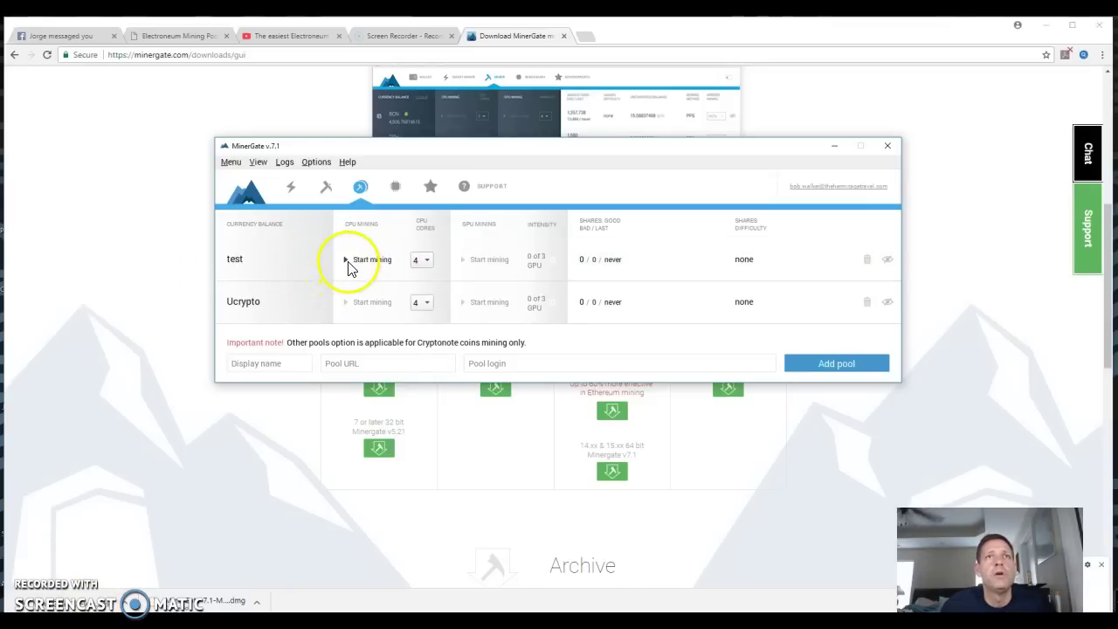
click(867, 261)
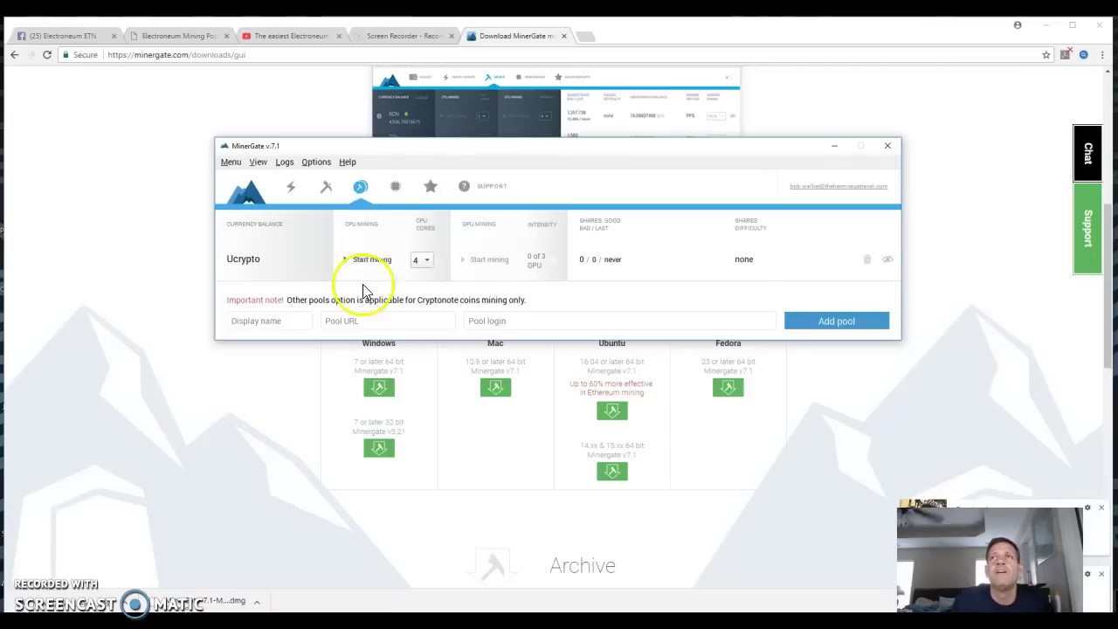
Close MinerGate and search the web for 'sumo easyminer' in a new tab.
click(889, 147)
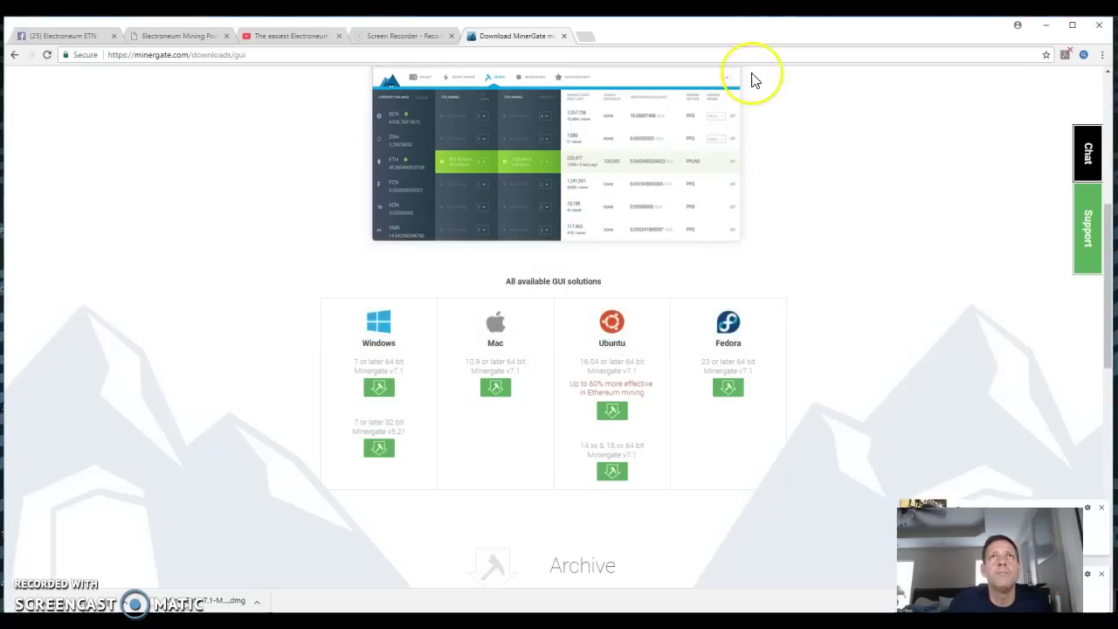
click(585, 44)
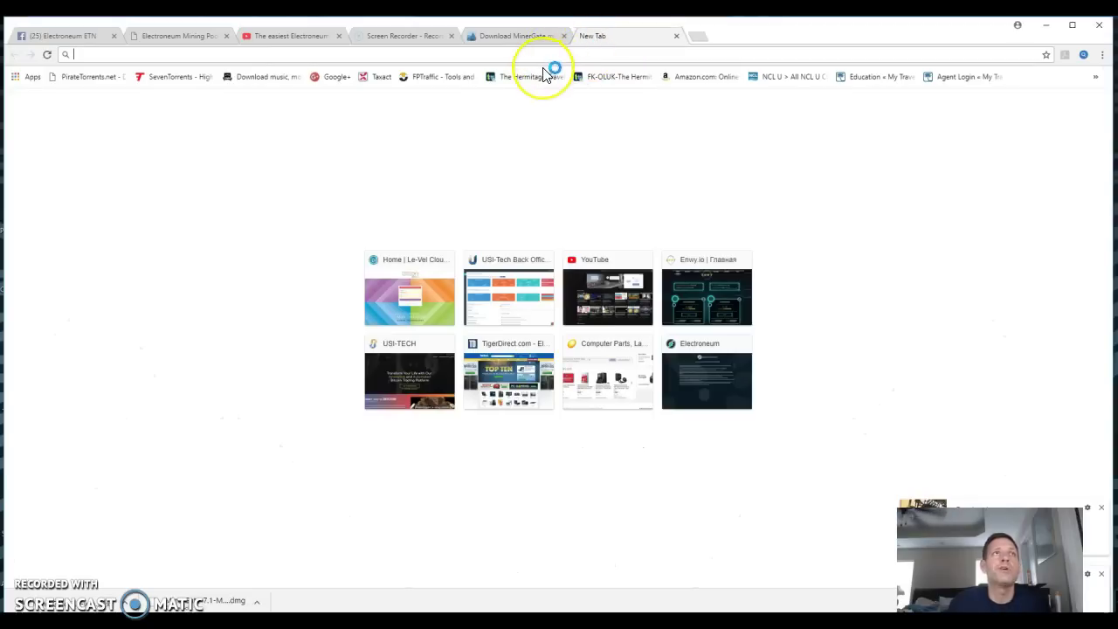
text(sumo)
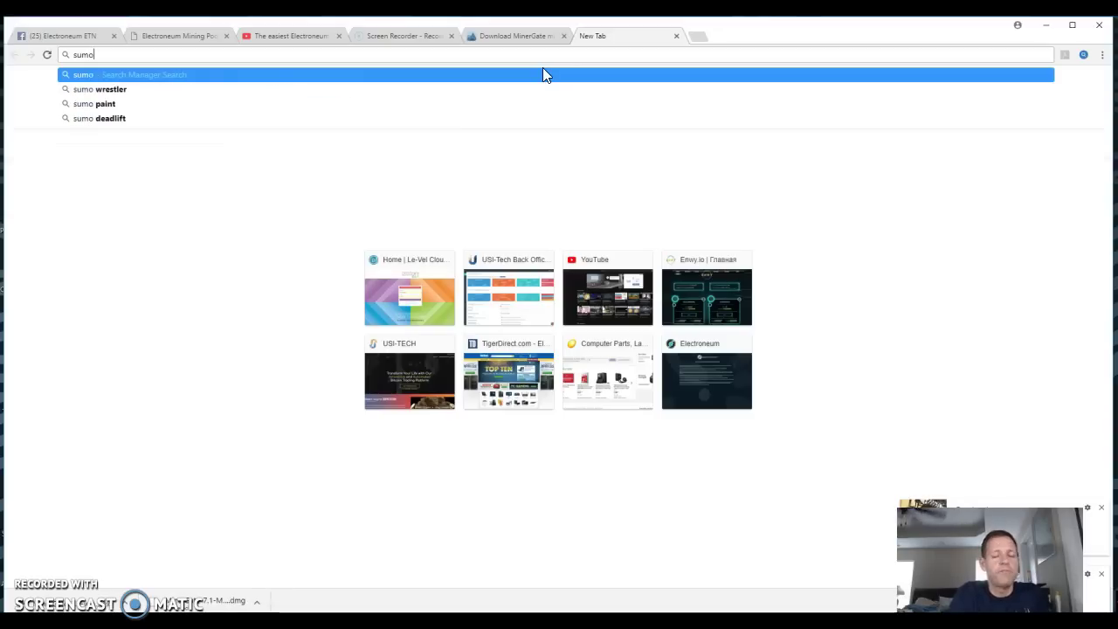
text(+easyminer)
key(Return)
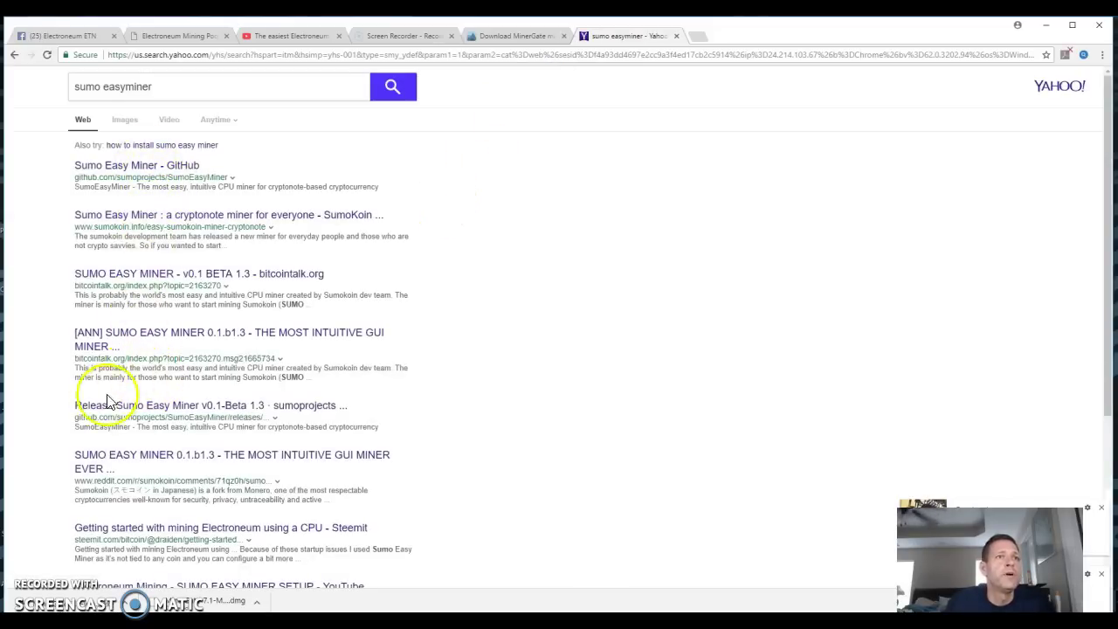
Browse the results and move to the second results page, scrolling back to the top.
scroll(70, 420, down, 1)
scroll(68, 428, down, 1)
scroll(61, 427, up, 2)
scroll(59, 426, down, 2)
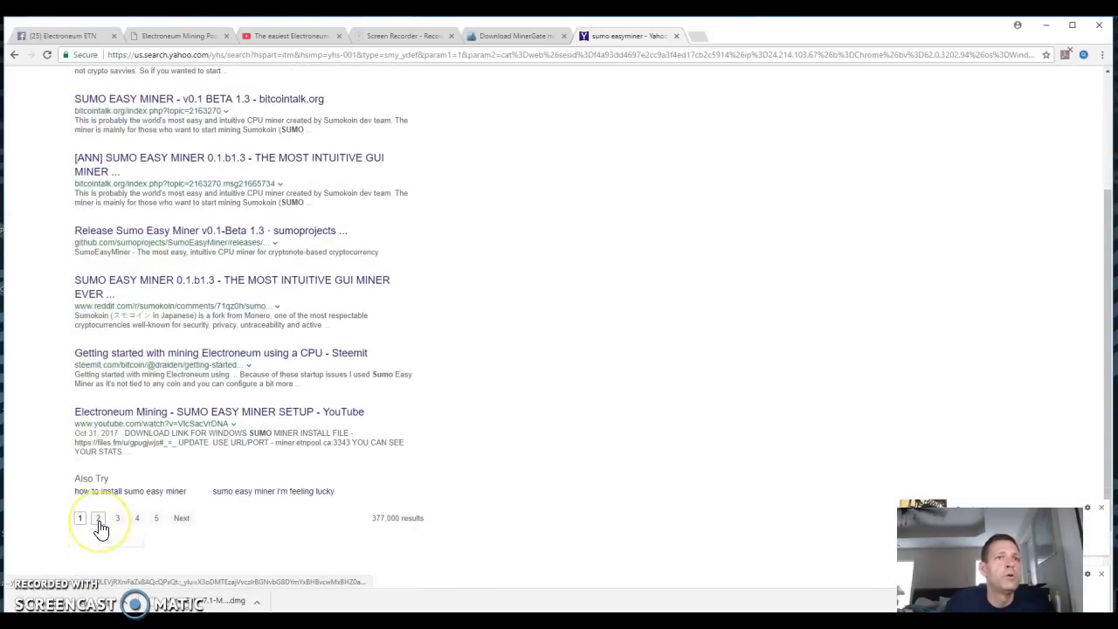
click(99, 520)
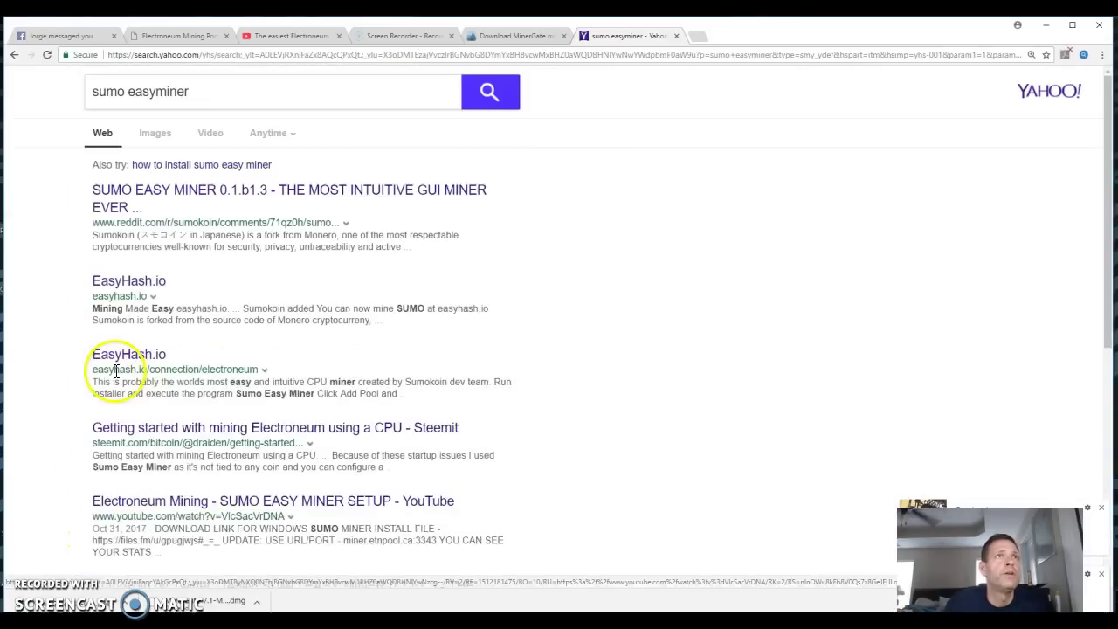
scroll(114, 371, down, 4)
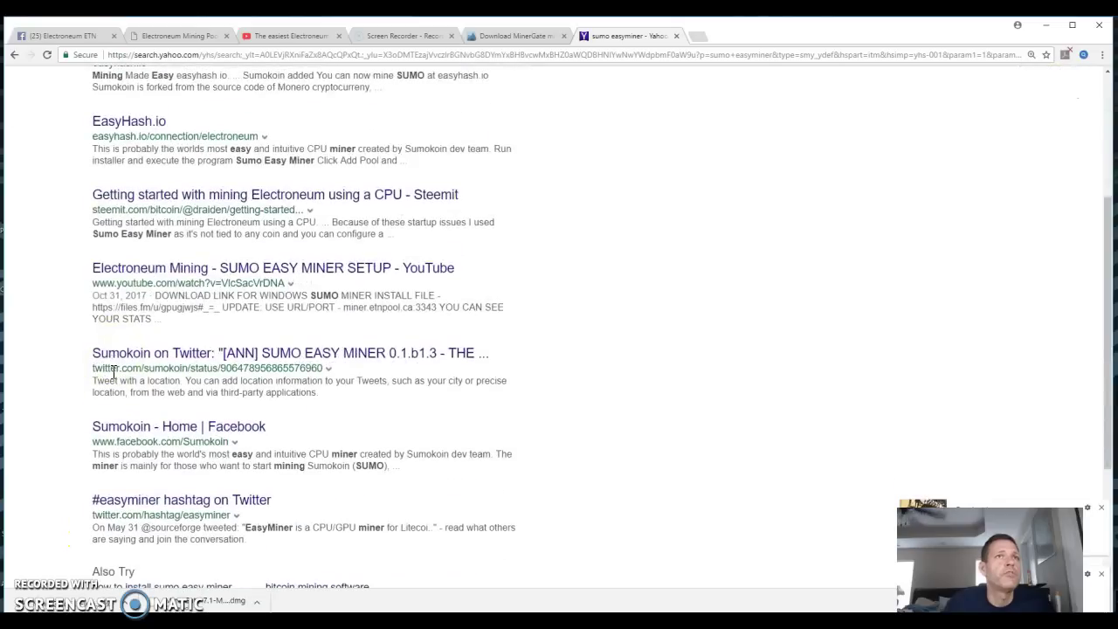
scroll(112, 382, down, 1)
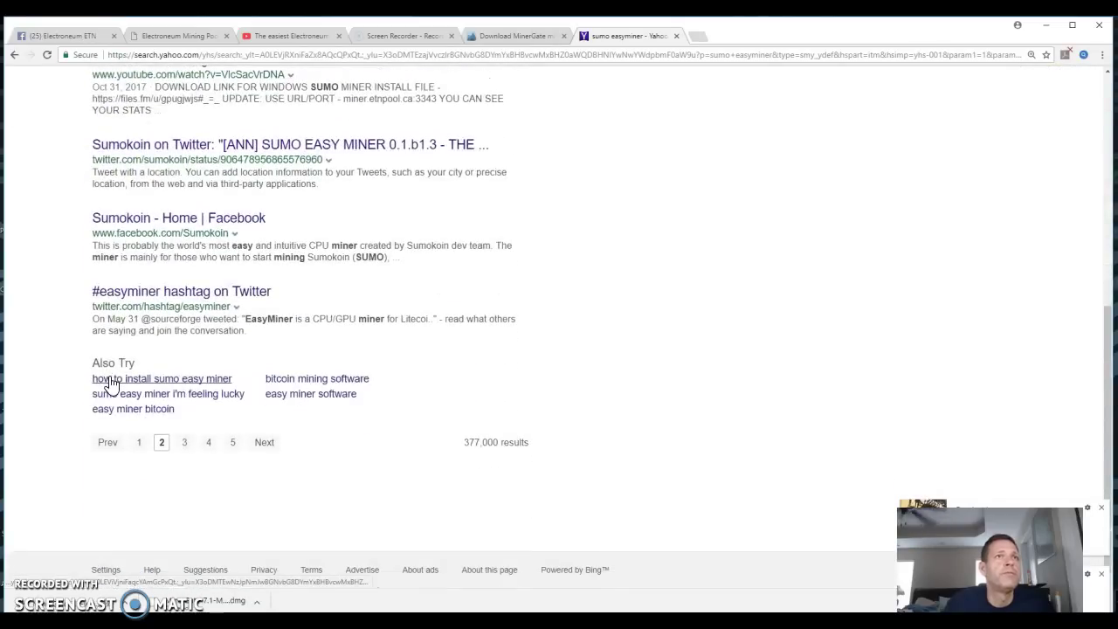
scroll(112, 371, up, 5)
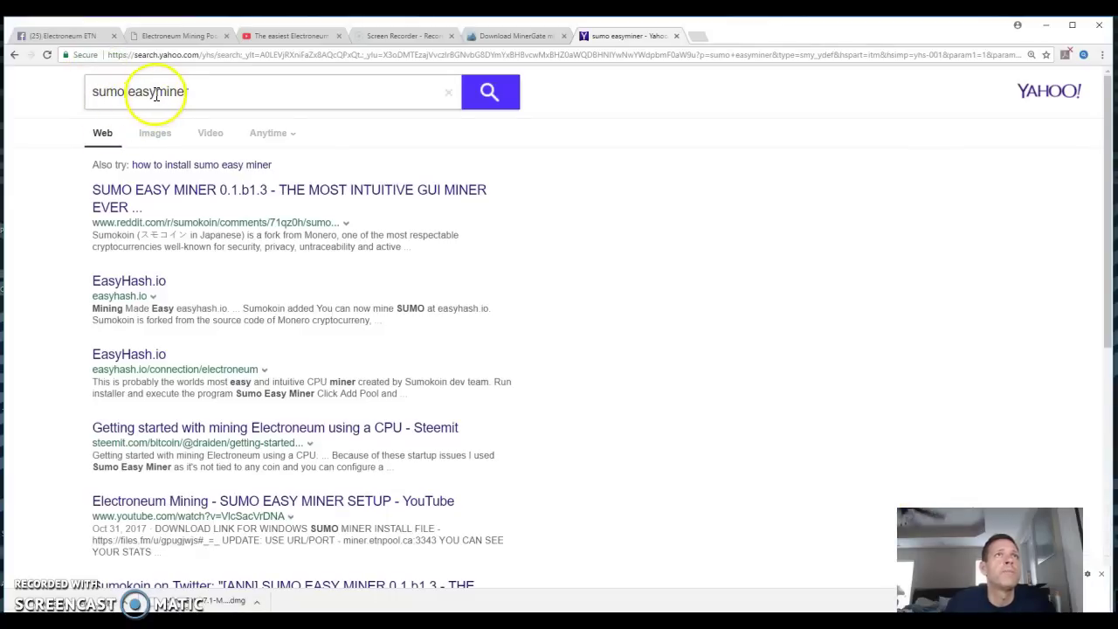
click(155, 93)
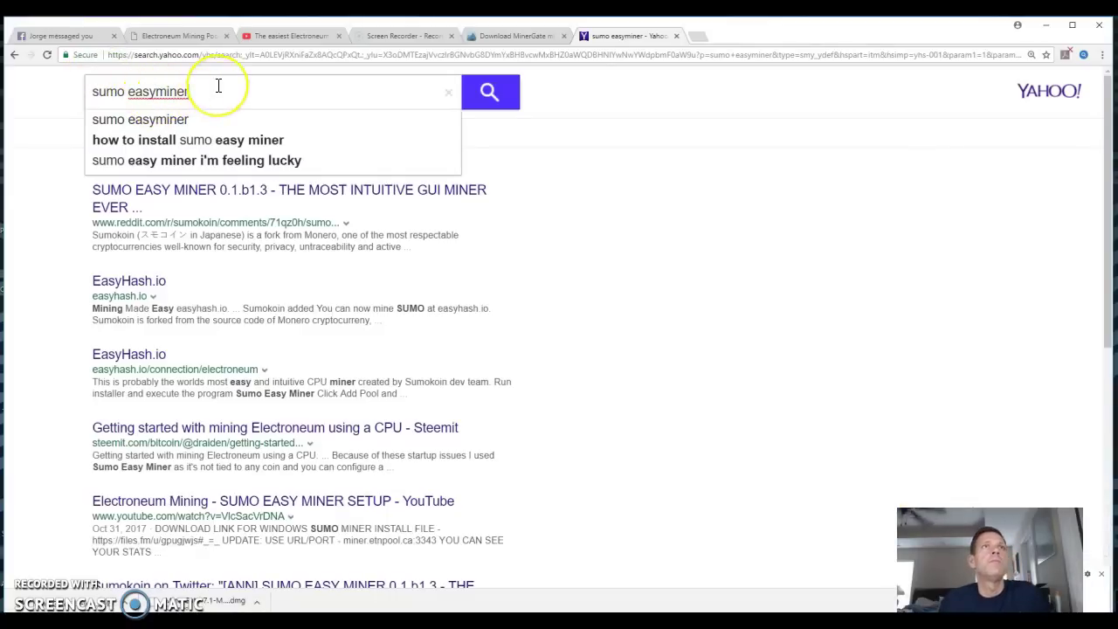
key(End)
text(do)
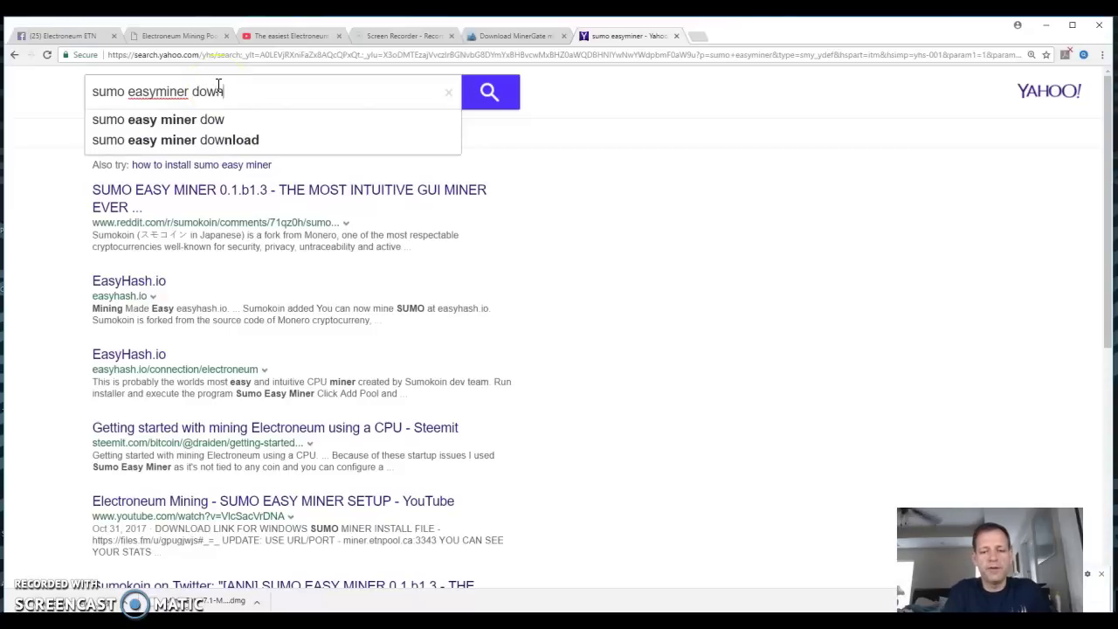
text(d)
key(Return)
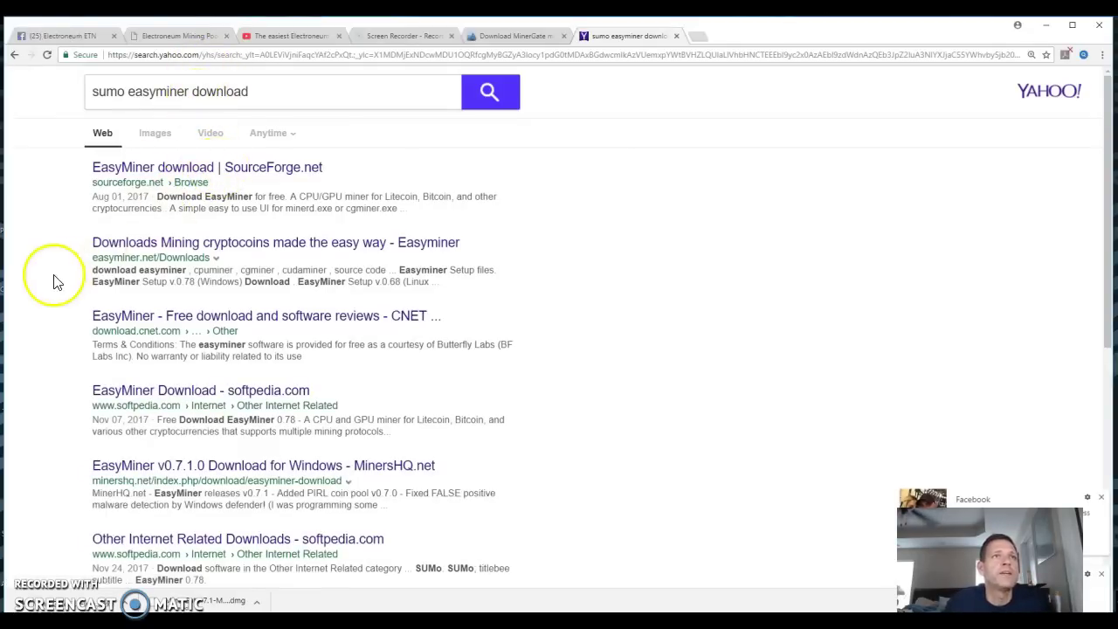
scroll(52, 276, down, 1)
scroll(52, 273, down, 1)
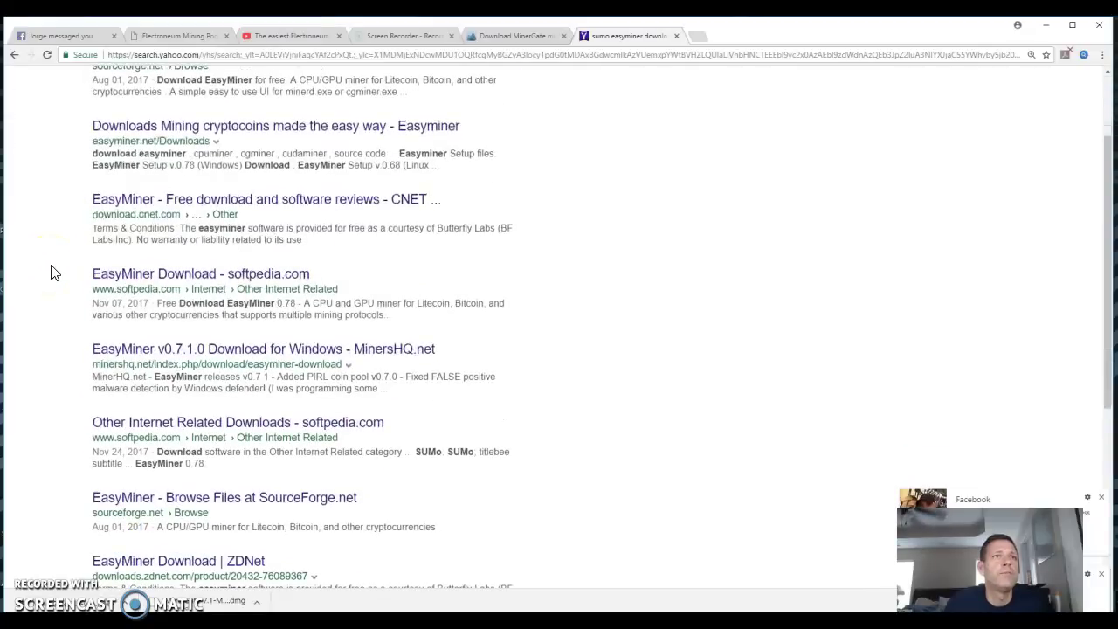
scroll(51, 273, down, 3)
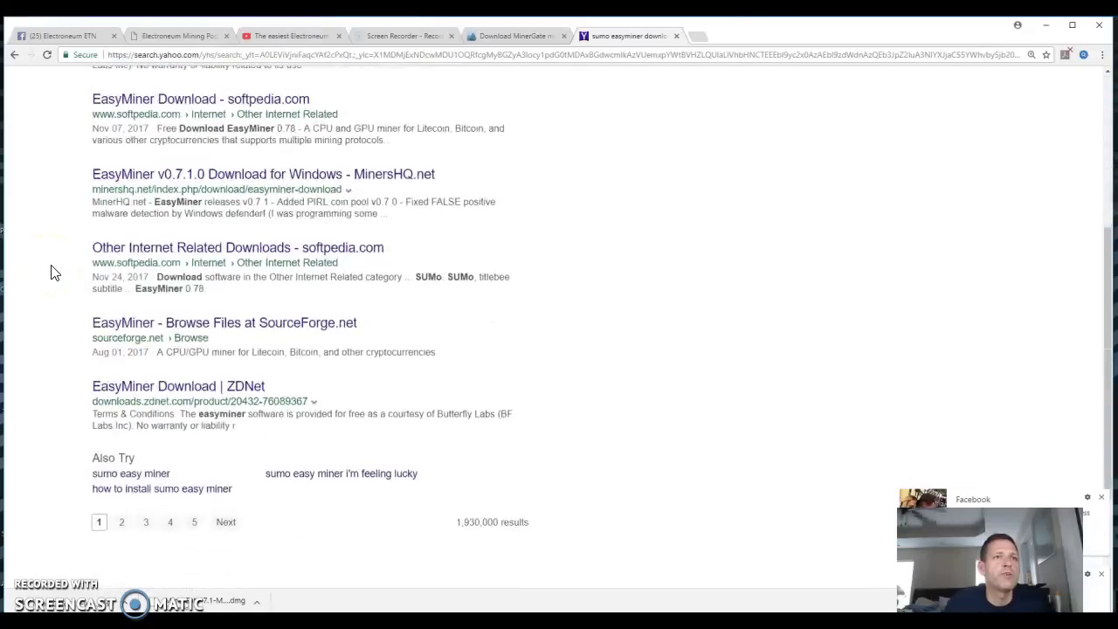
scroll(50, 274, down, 2)
click(121, 403)
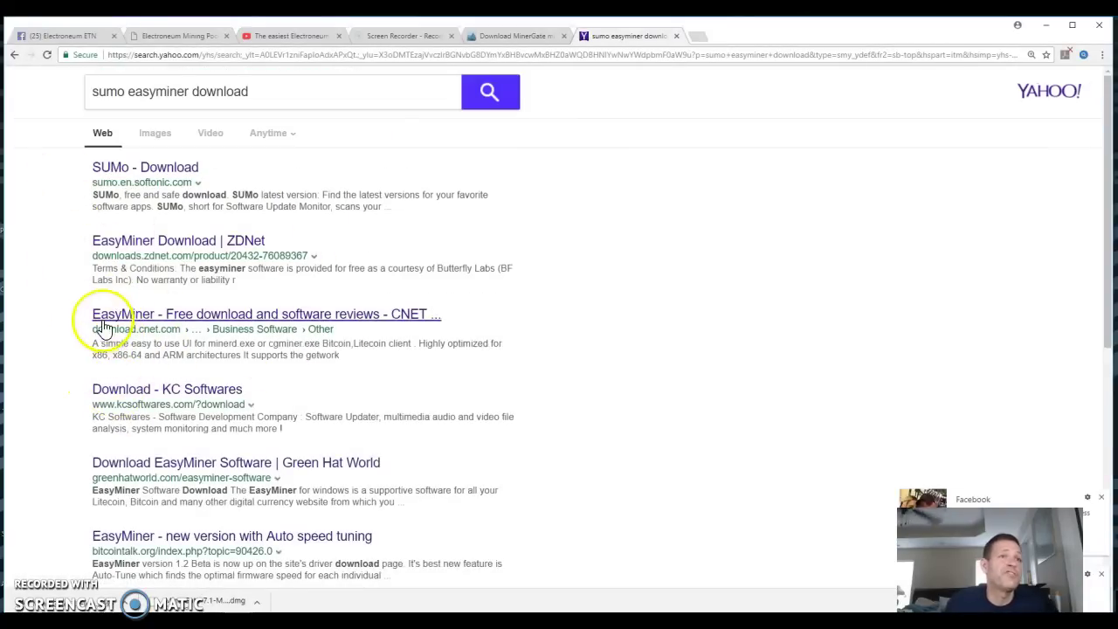
scroll(75, 335, down, 5)
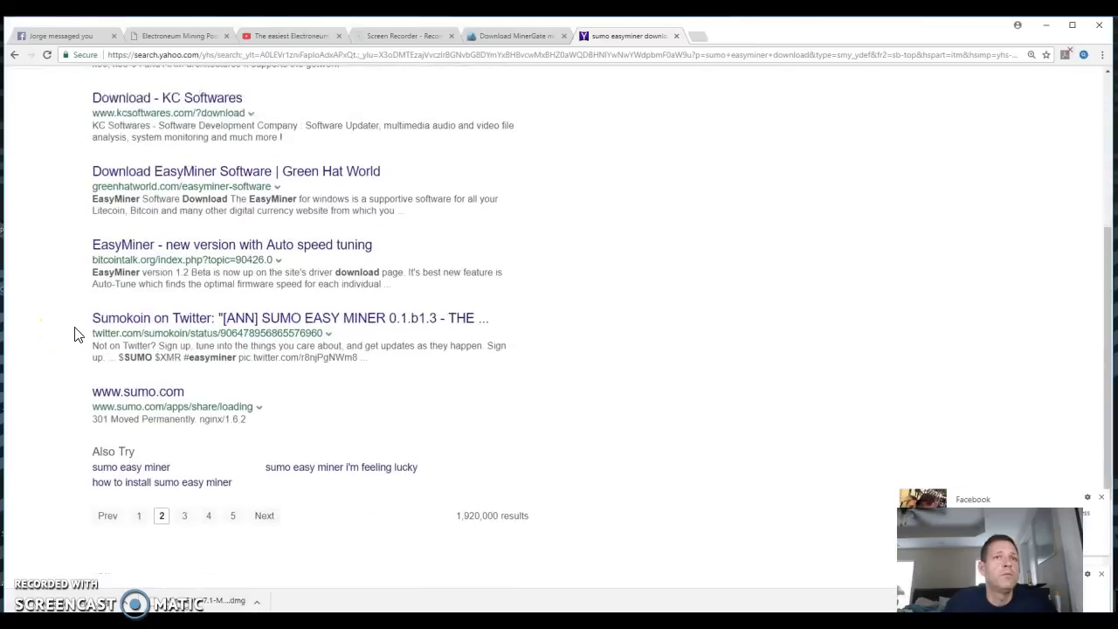
scroll(74, 334, up, 3)
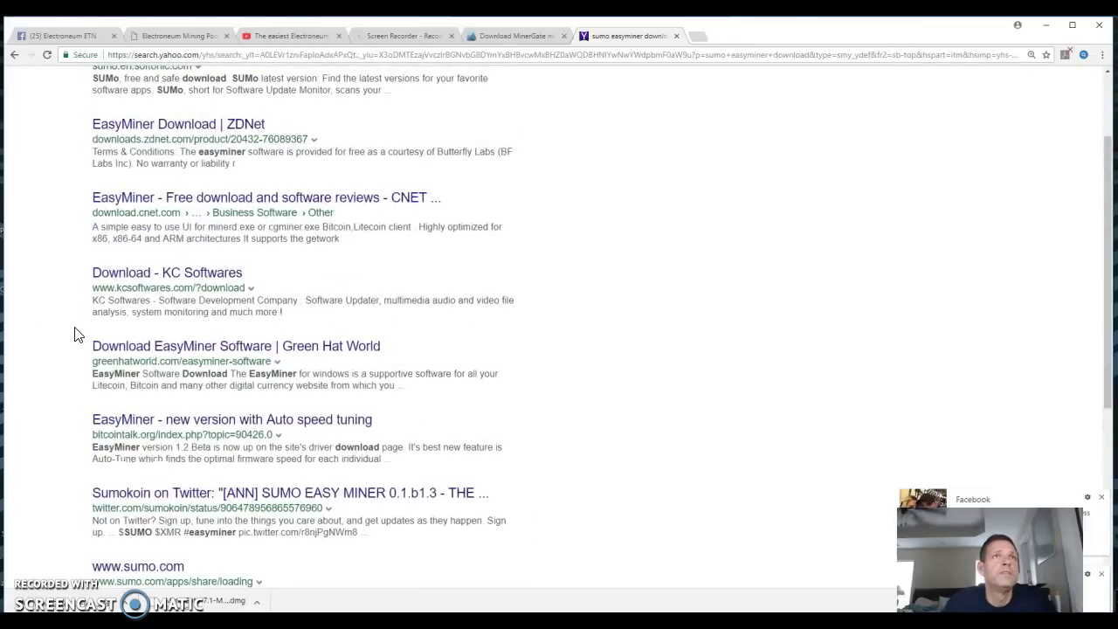
scroll(75, 335, up, 2)
scroll(75, 334, down, 5)
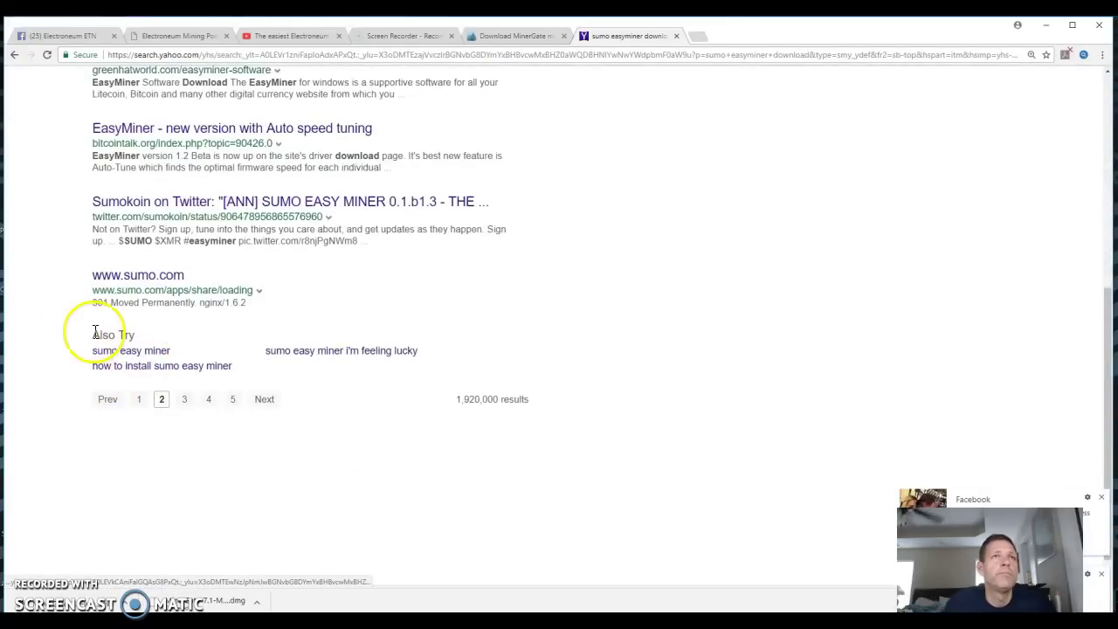
scroll(74, 332, up, 5)
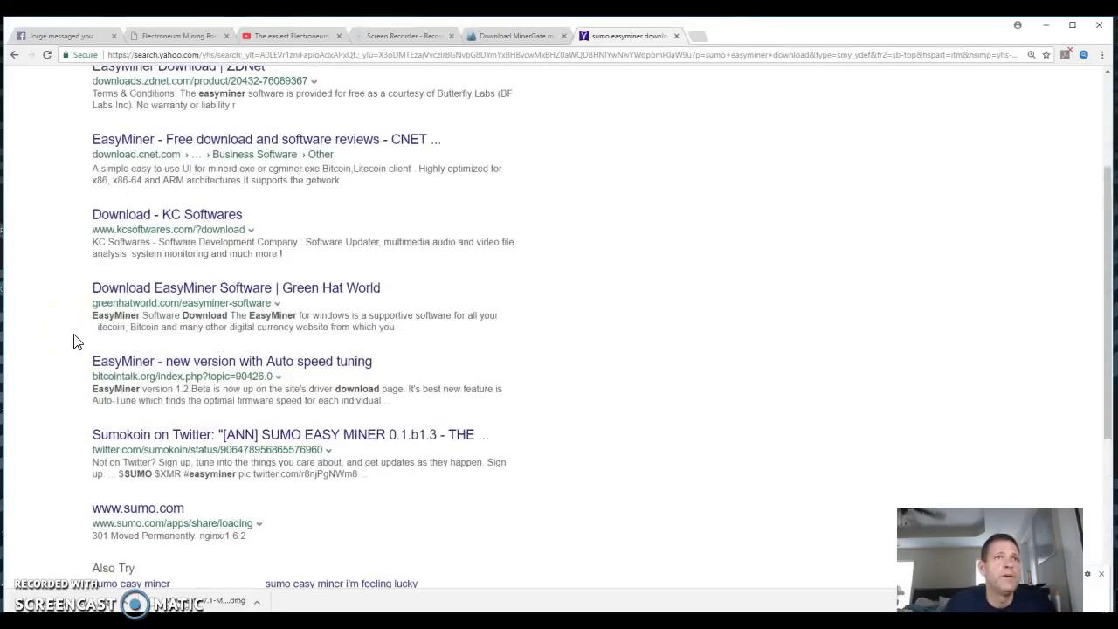
scroll(74, 340, up, 1)
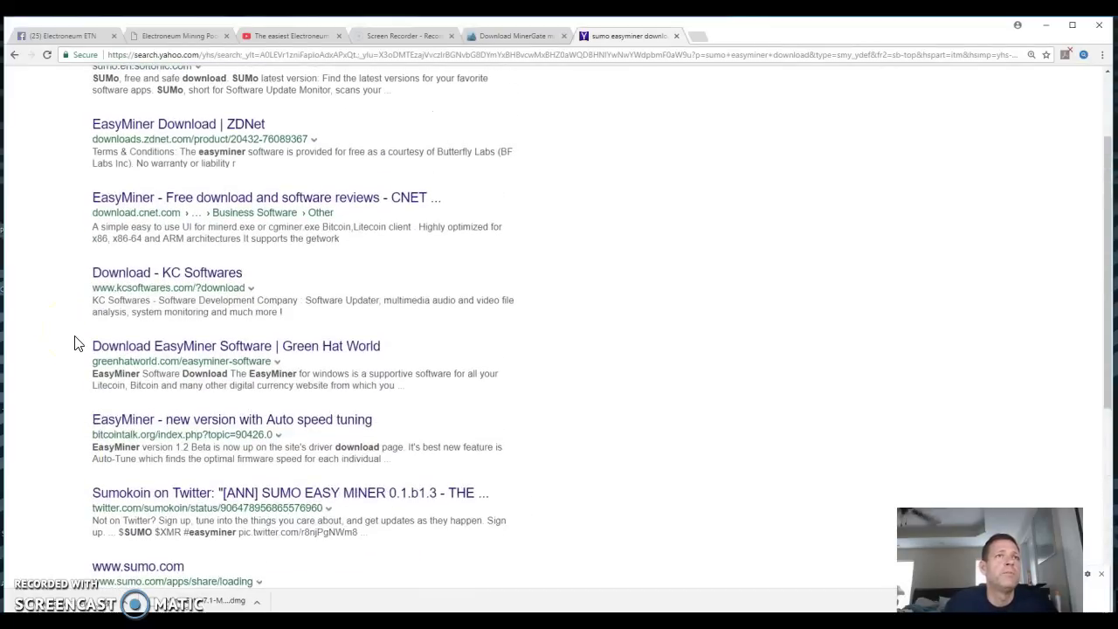
scroll(79, 341, up, 1)
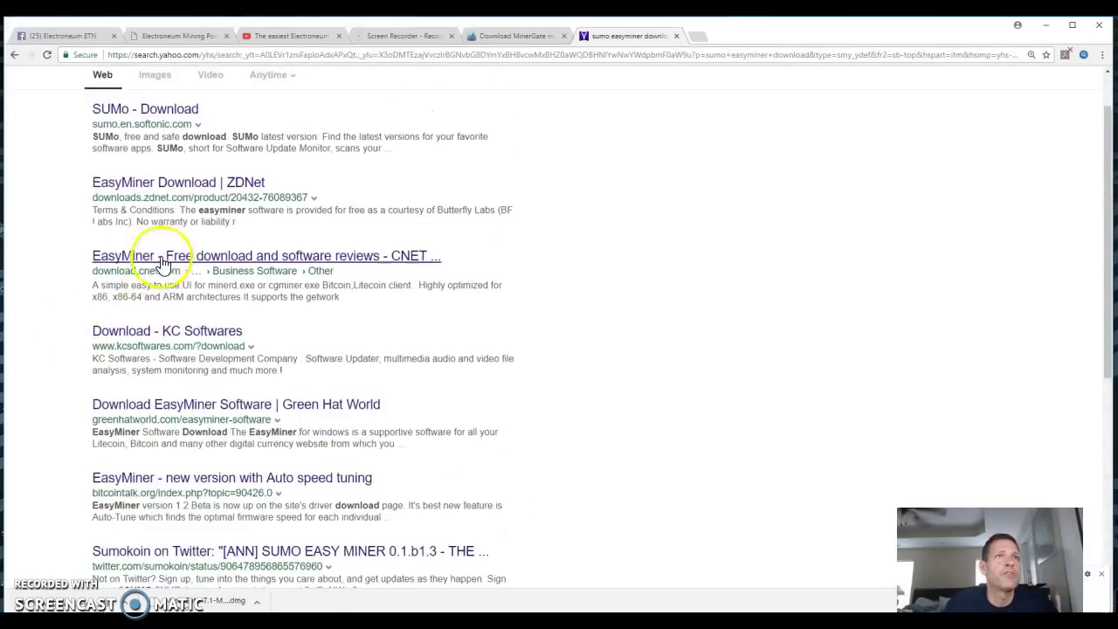
scroll(72, 293, up, 1)
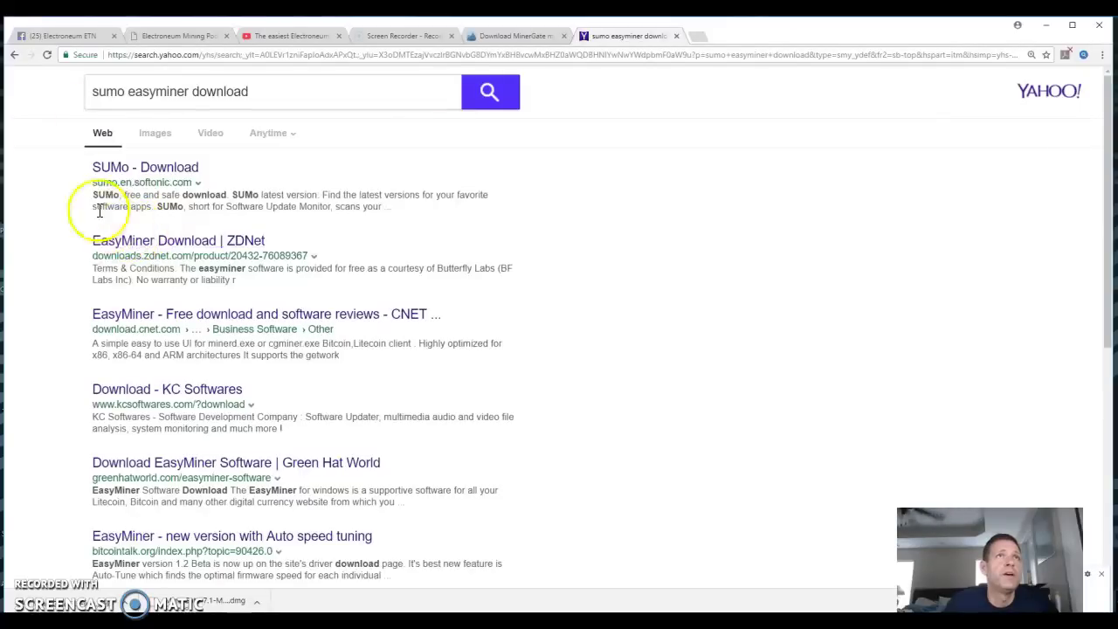
click(14, 56)
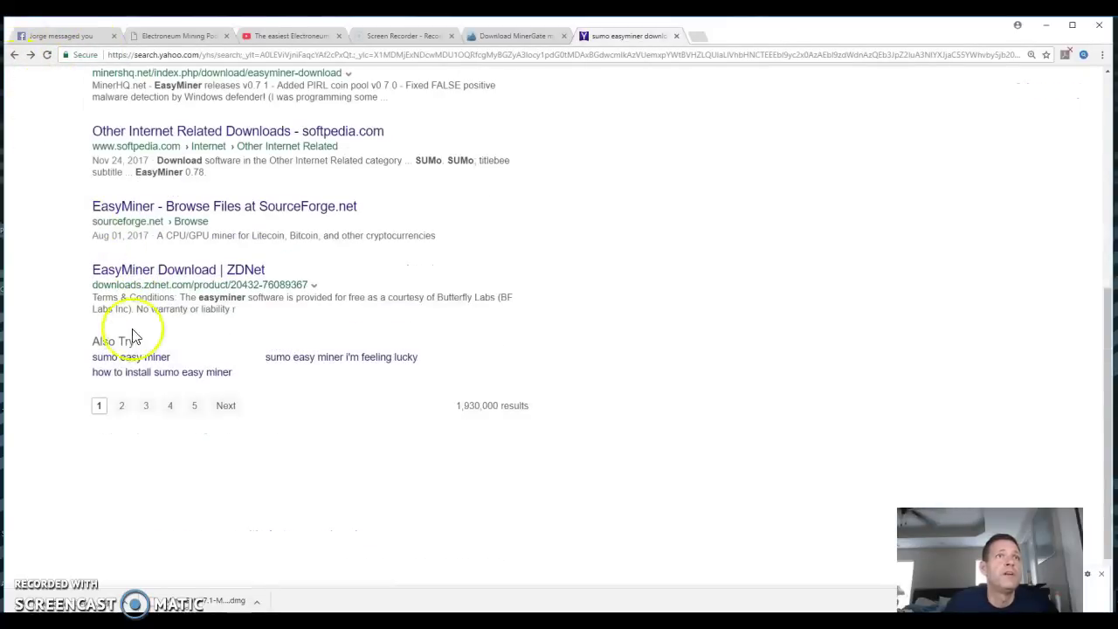
scroll(85, 345, up, 2)
scroll(85, 345, up, 5)
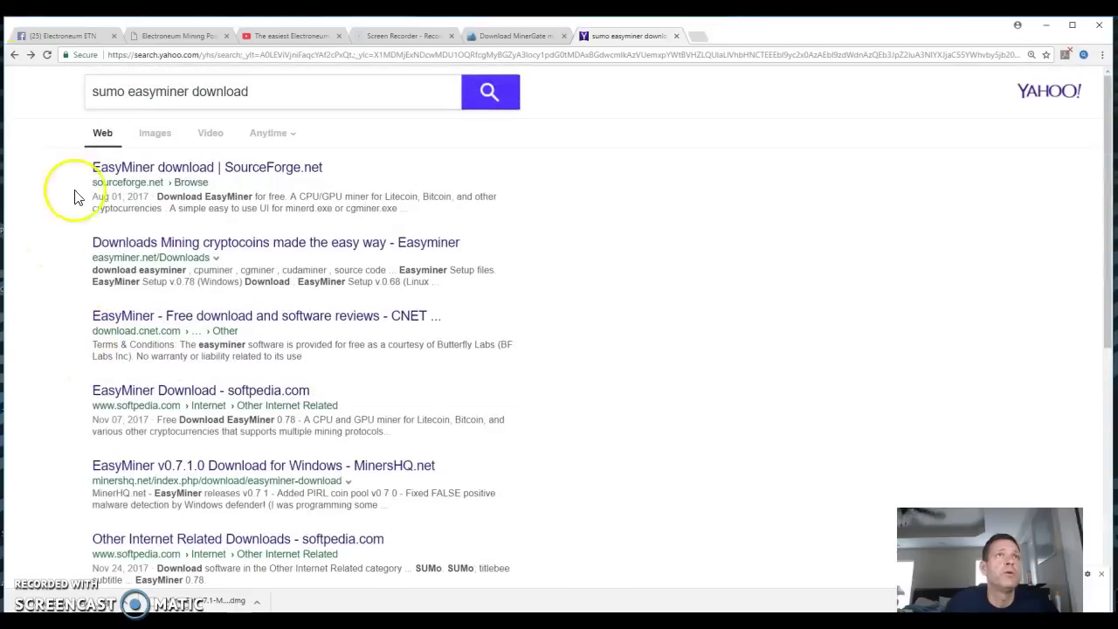
click(14, 55)
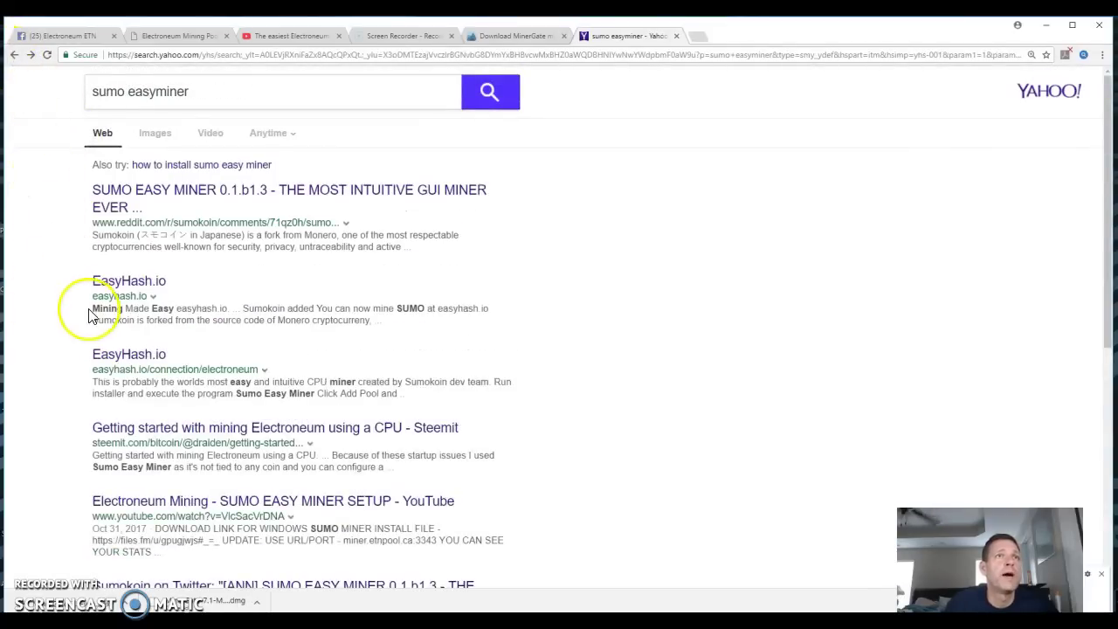
scroll(68, 327, down, 4)
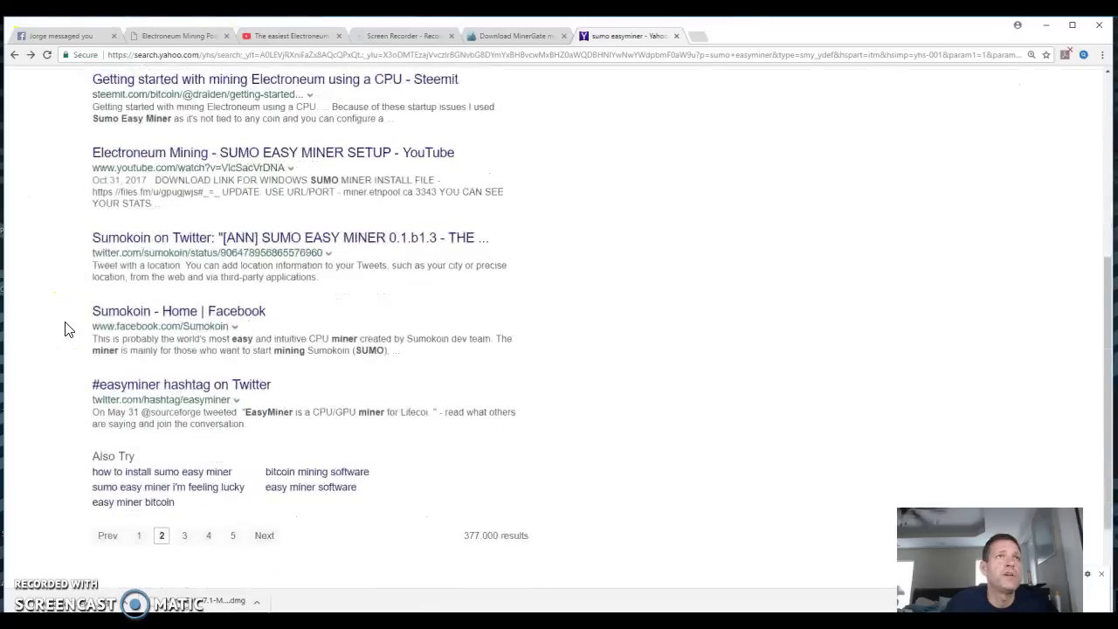
click(74, 301)
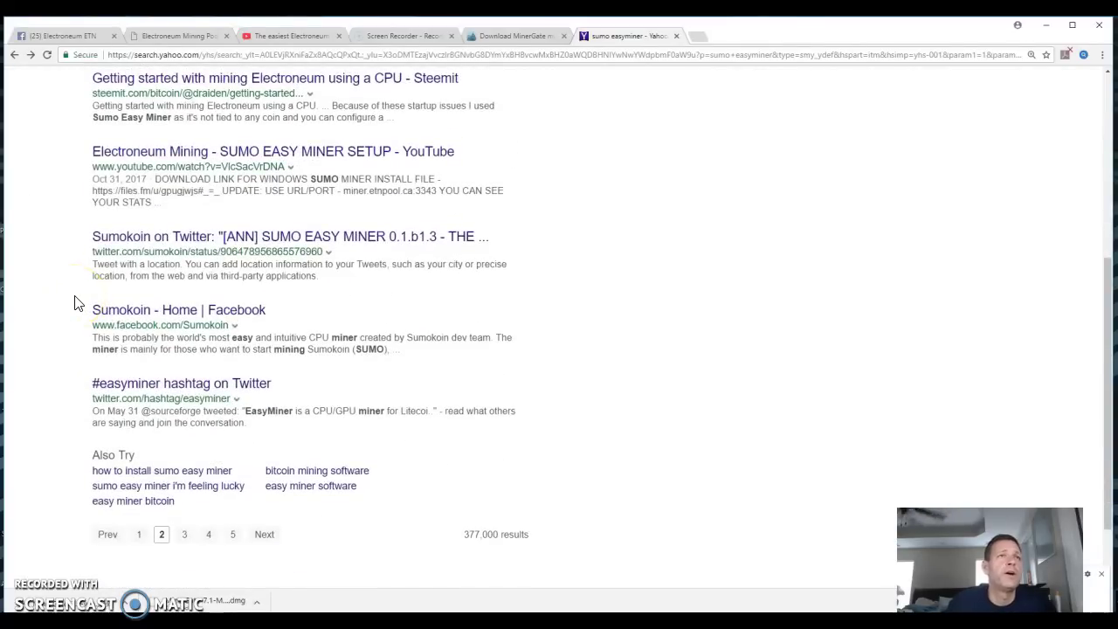
scroll(74, 301, down, 1)
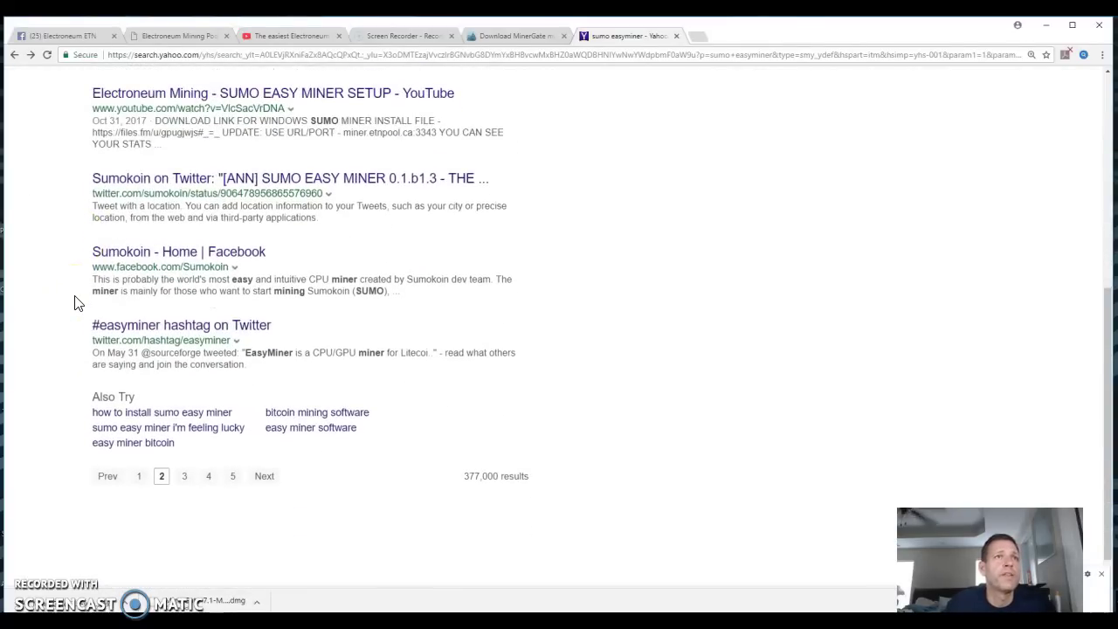
click(72, 299)
scroll(70, 296, up, 3)
scroll(71, 295, up, 3)
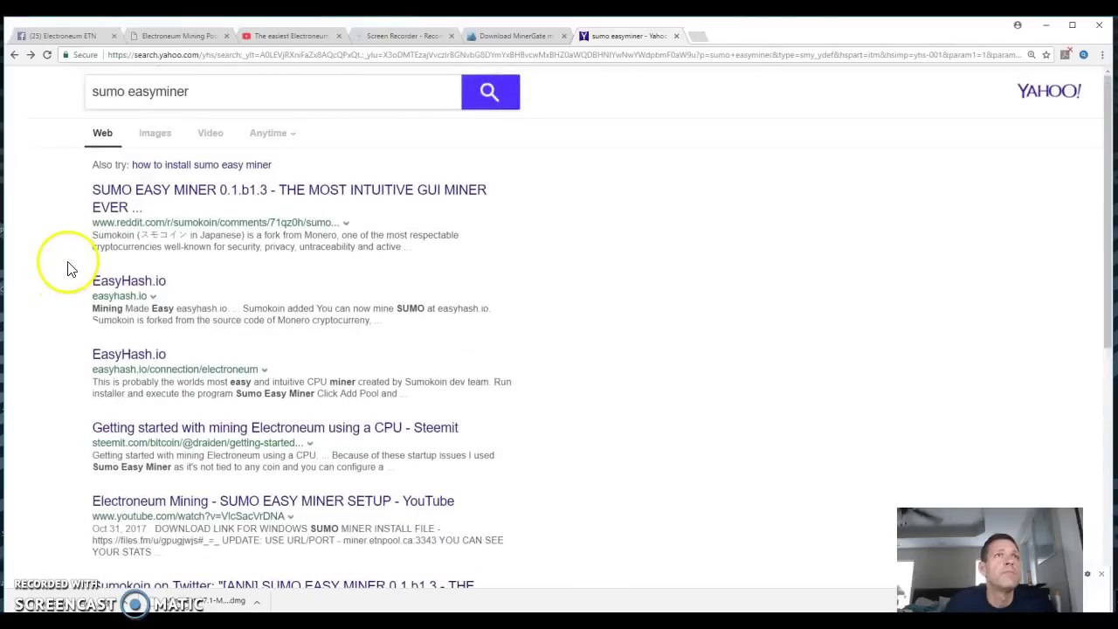
Open the Reddit SUMO EASY MINER post and skim through it.
click(193, 201)
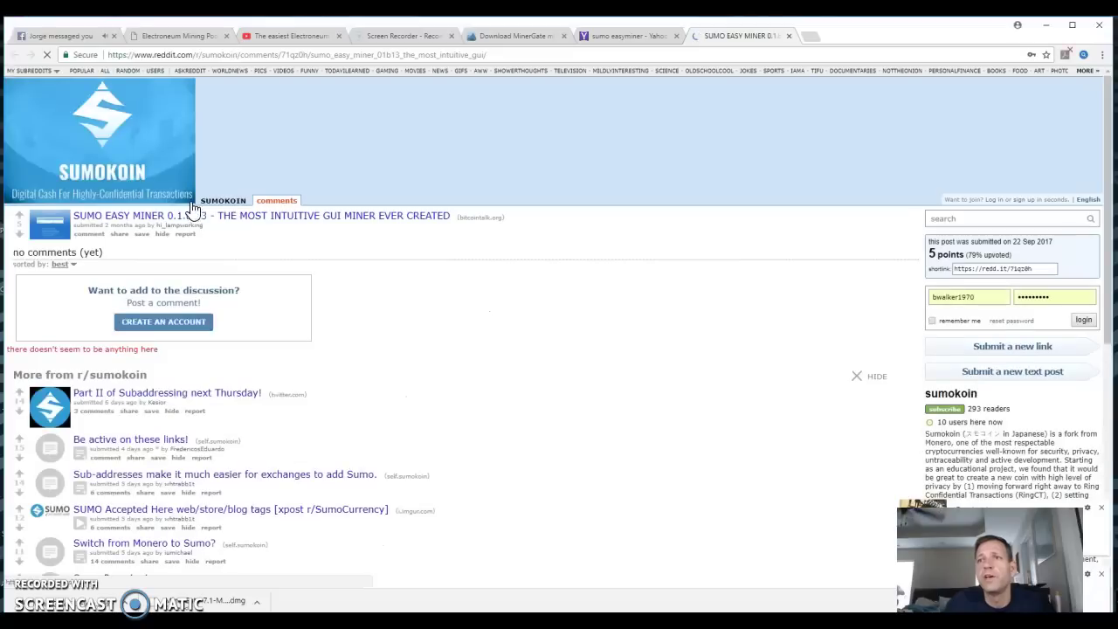
scroll(411, 290, down, 2)
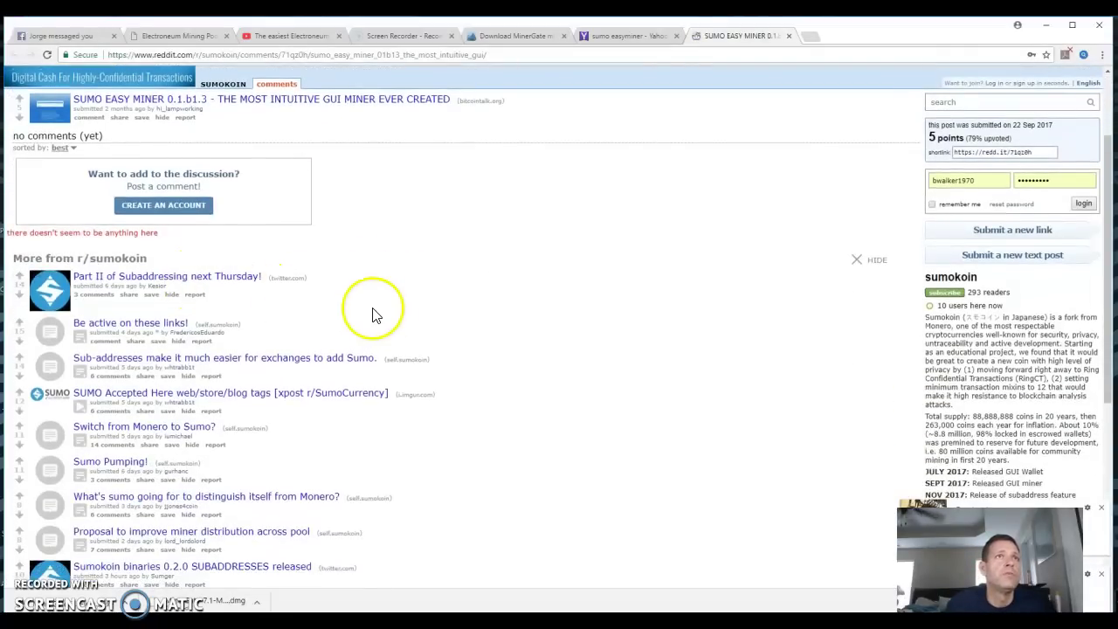
scroll(374, 312, down, 2)
scroll(370, 310, up, 3)
scroll(370, 312, up, 1)
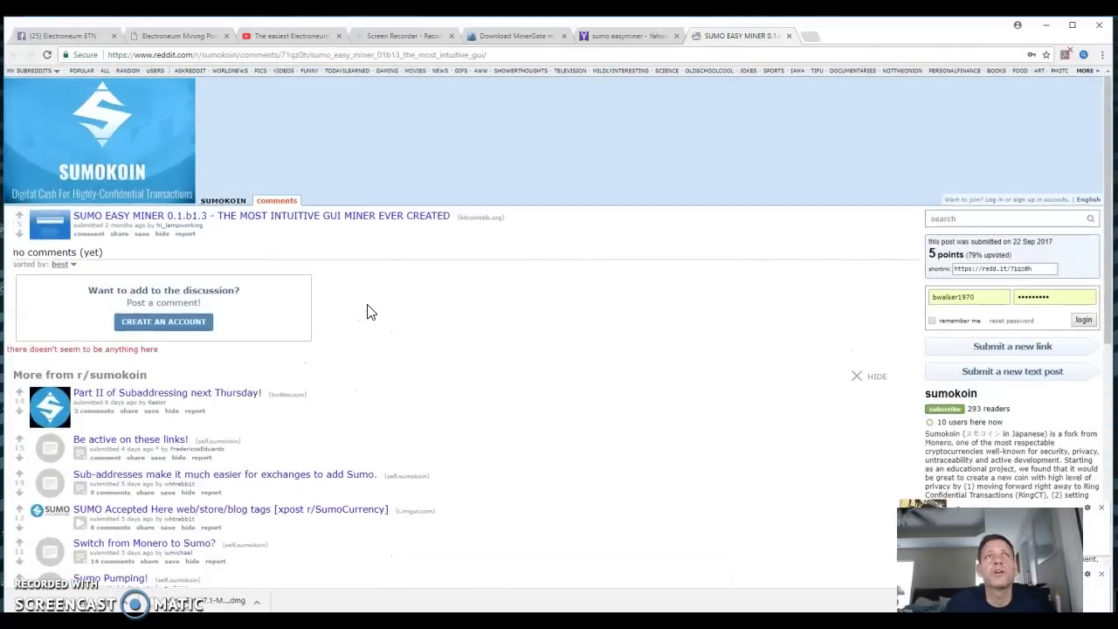
Follow the link to the Bitcointalk announcement and scroll to its Windows, Mac and Ubuntu downloads.
click(328, 224)
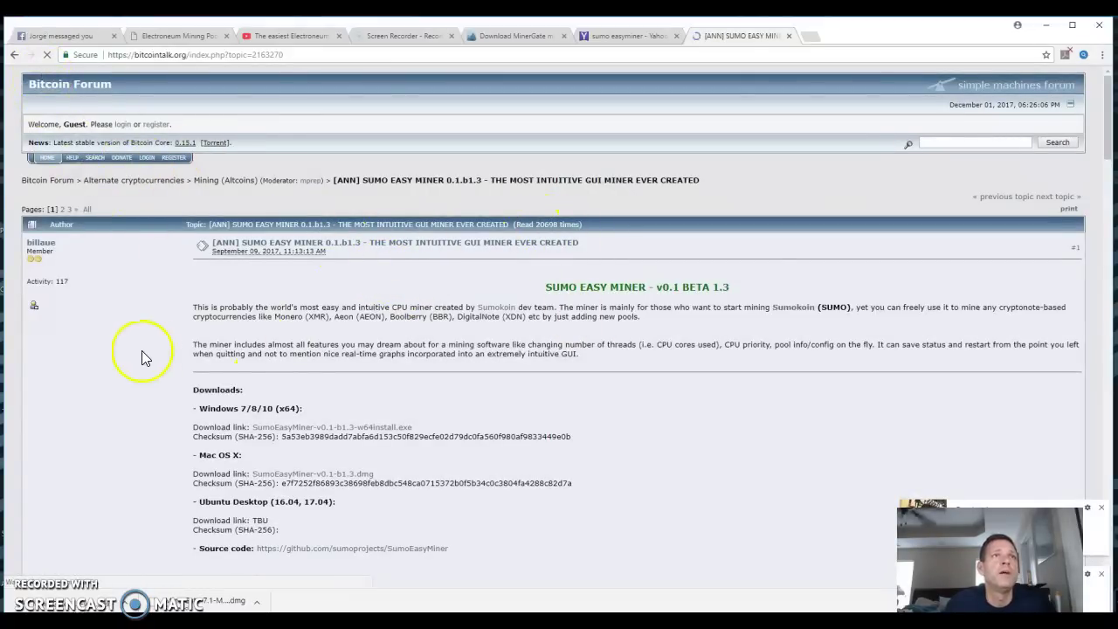
scroll(139, 350, down, 1)
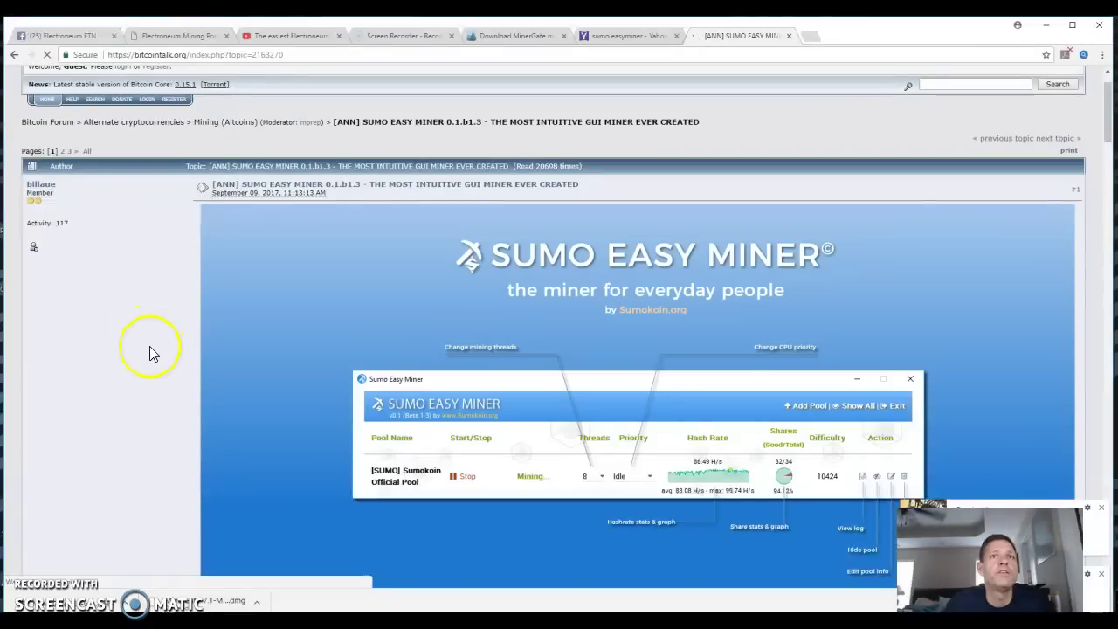
scroll(405, 403, down, 3)
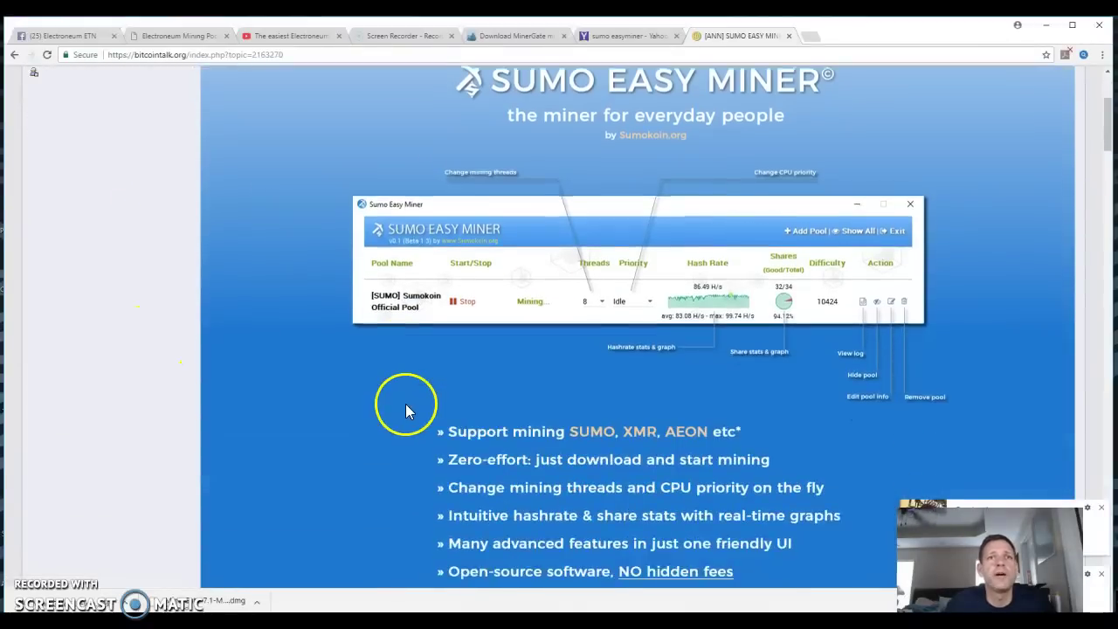
scroll(406, 404, down, 4)
scroll(405, 401, down, 3)
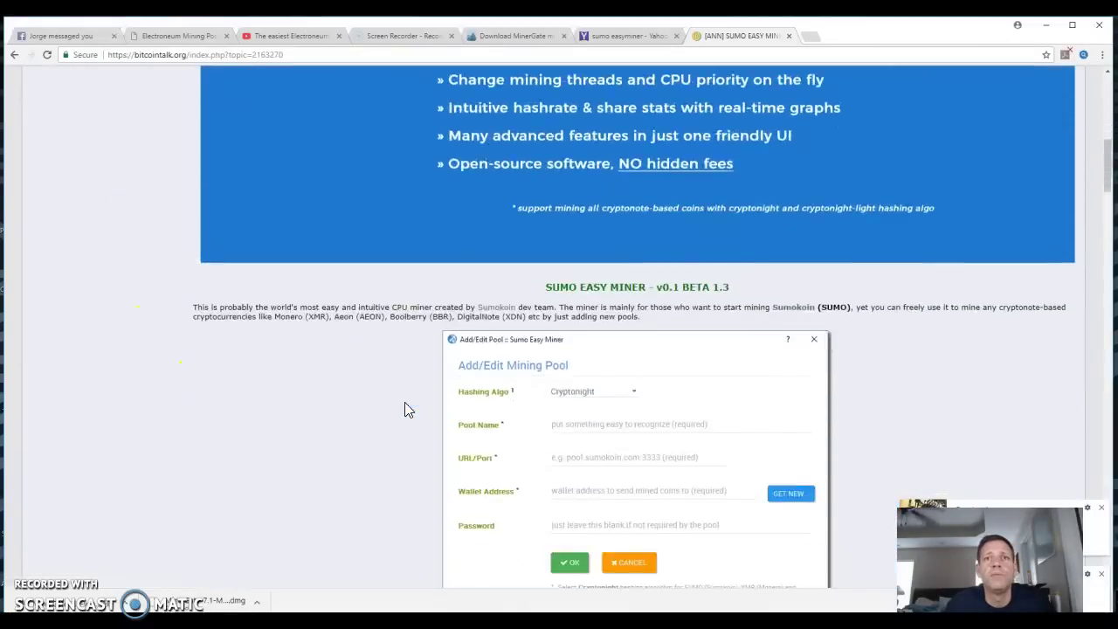
scroll(404, 402, down, 3)
scroll(404, 401, down, 7)
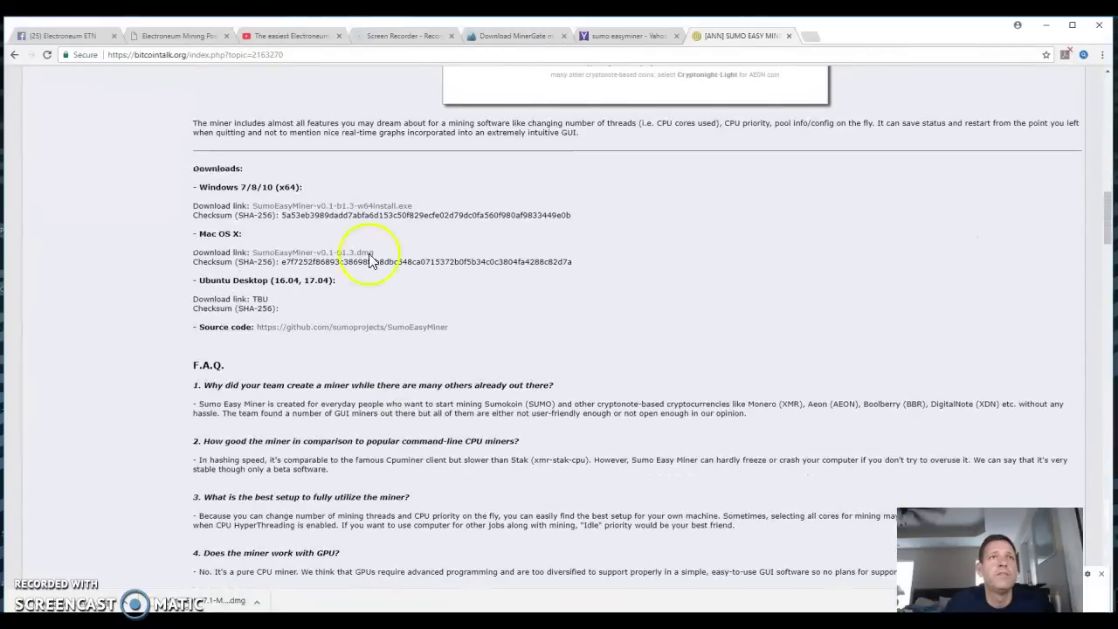
Download the Windows 64-bit installer and install SumoEasyMiner v0.1-b1.3 with defaults, launching it at finish.
click(328, 208)
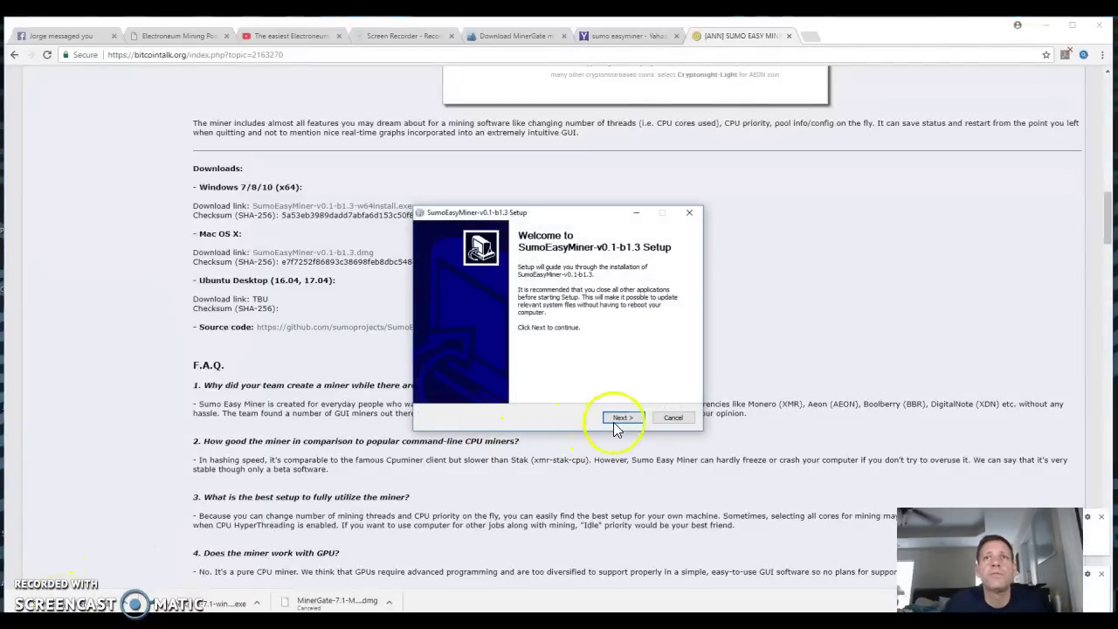
click(615, 418)
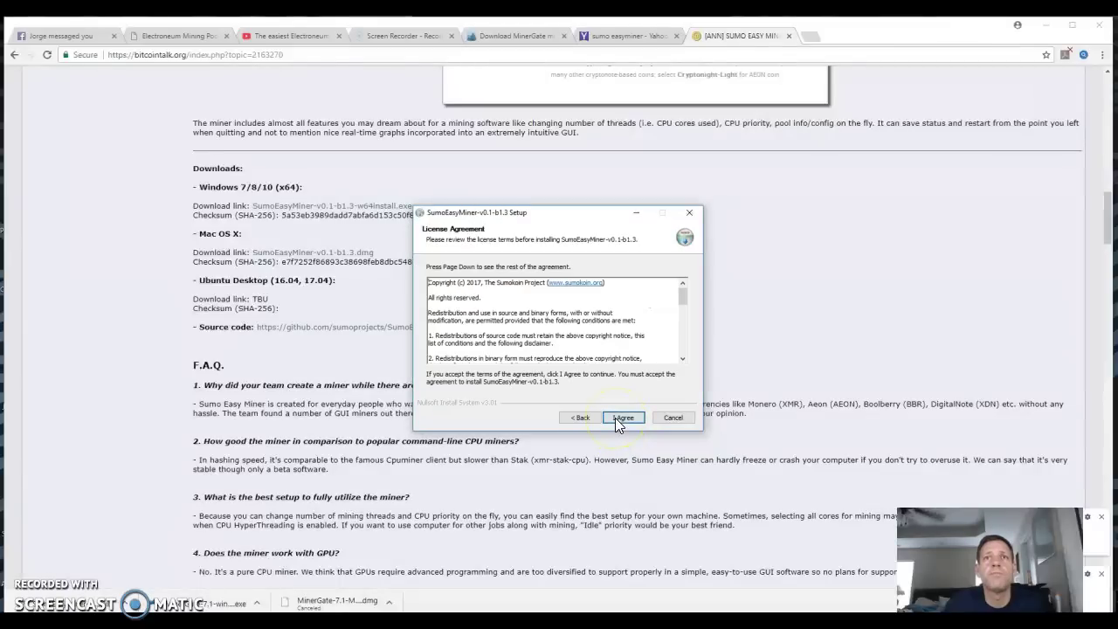
click(615, 417)
click(615, 417)
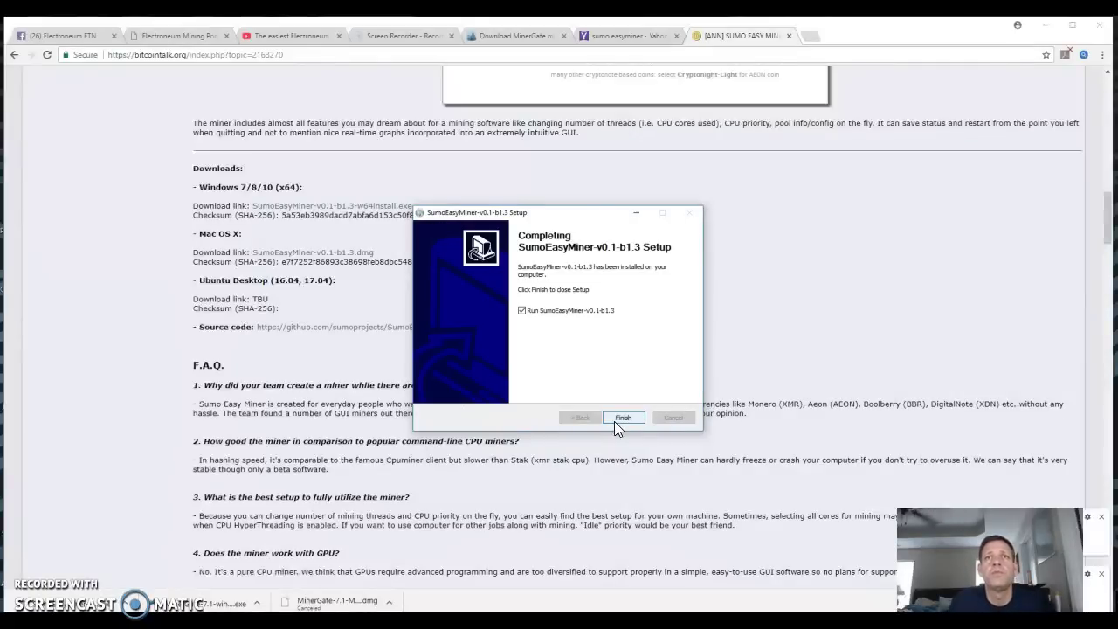
click(636, 418)
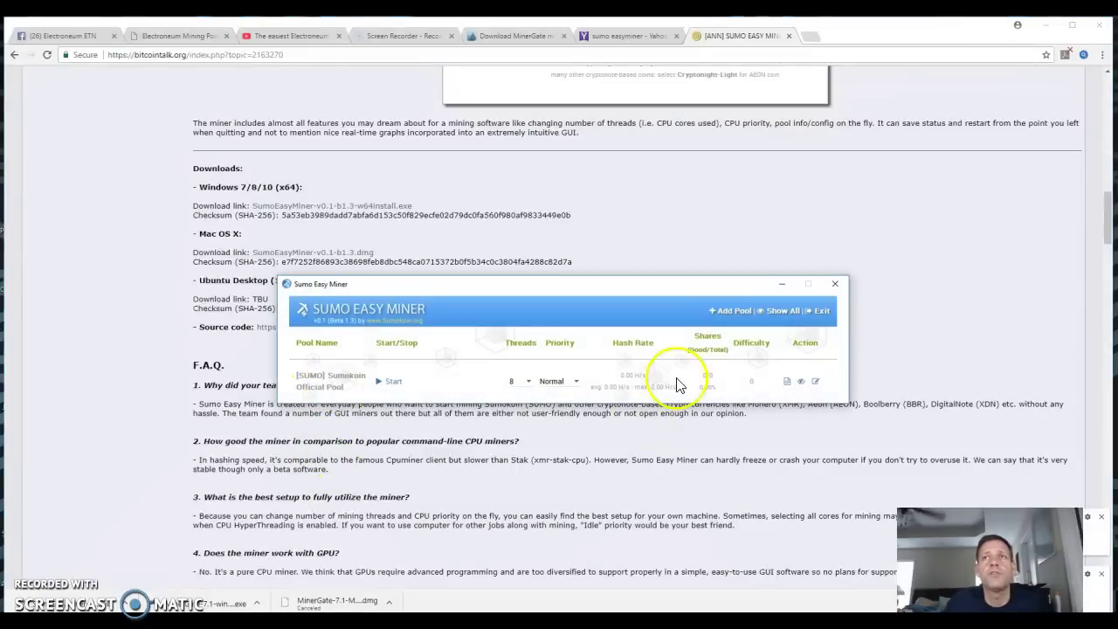
Start a new pool named ucrypto and paste the Electroneum wallet address into it.
click(731, 311)
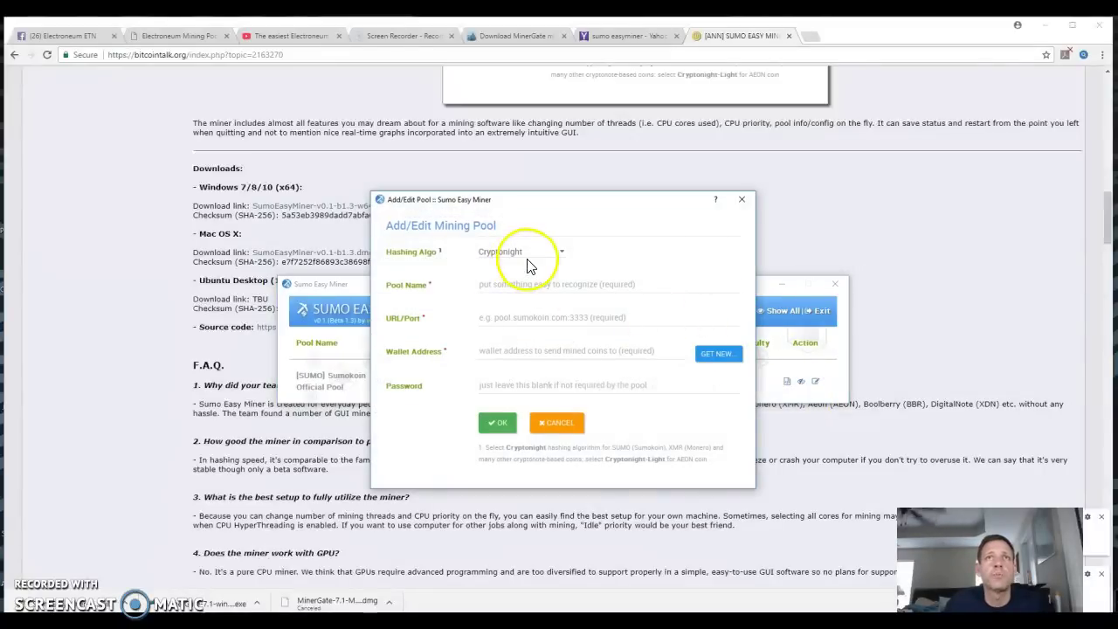
click(515, 283)
text(ucrypto)
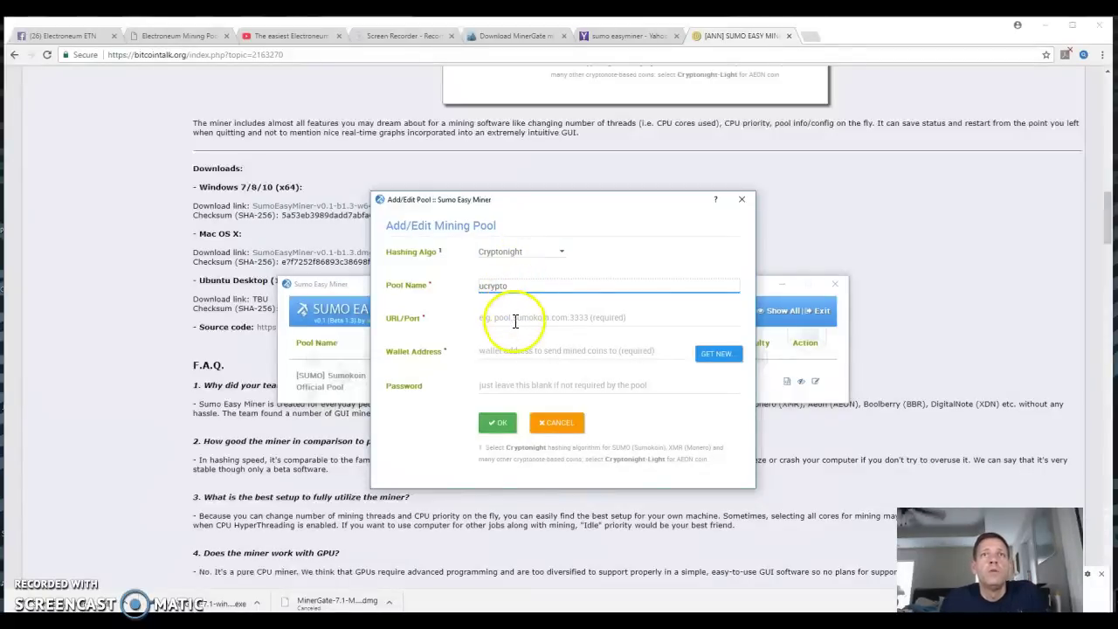
click(516, 318)
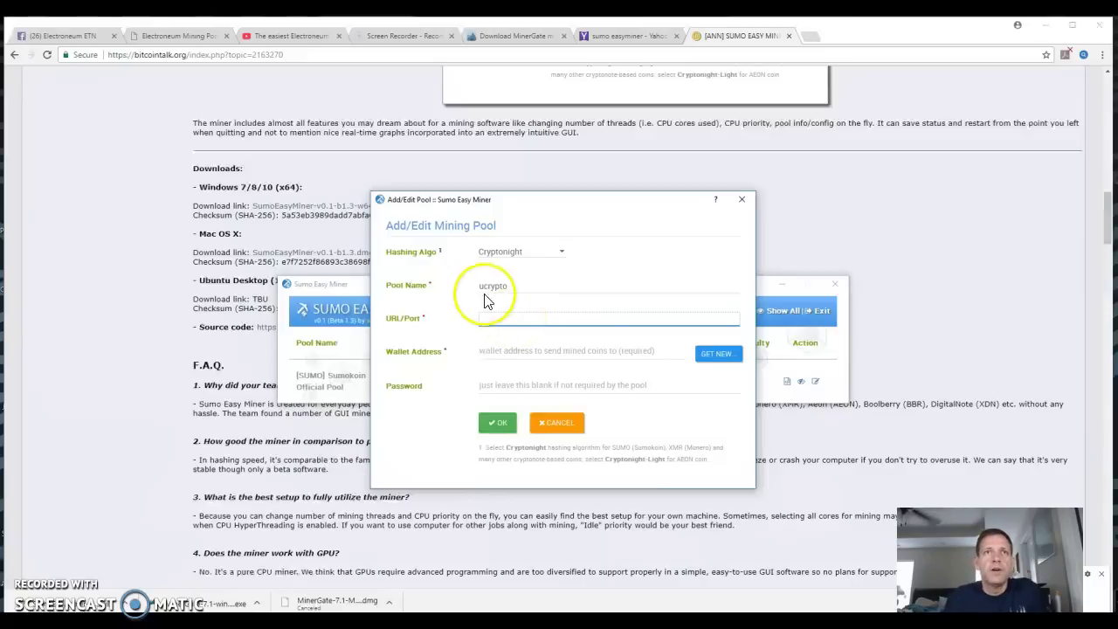
click(502, 352)
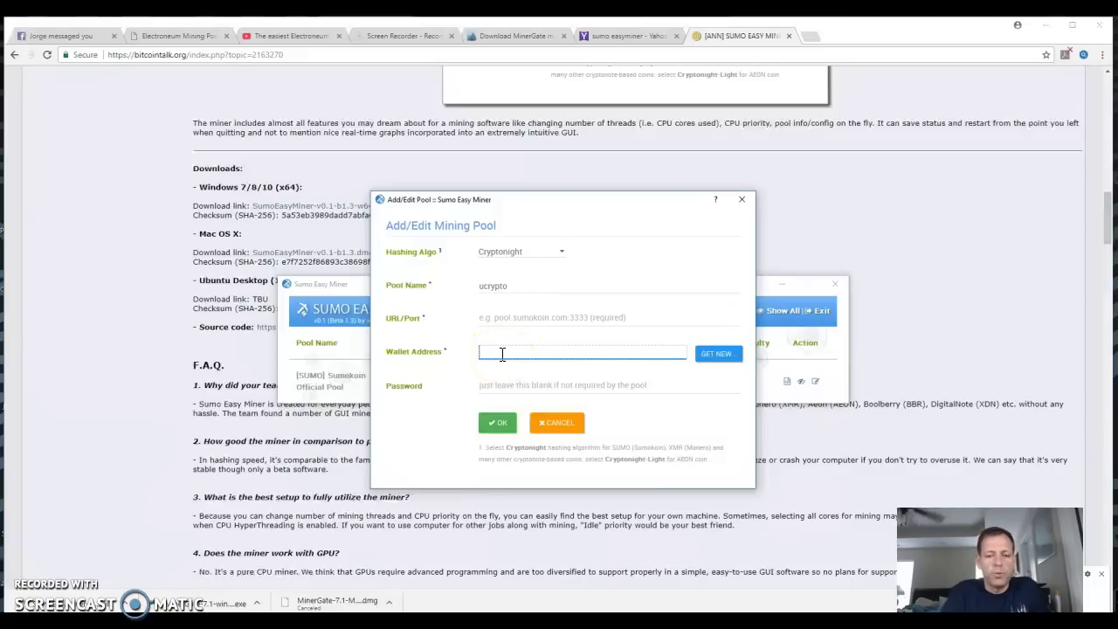
key(ctrl+v)
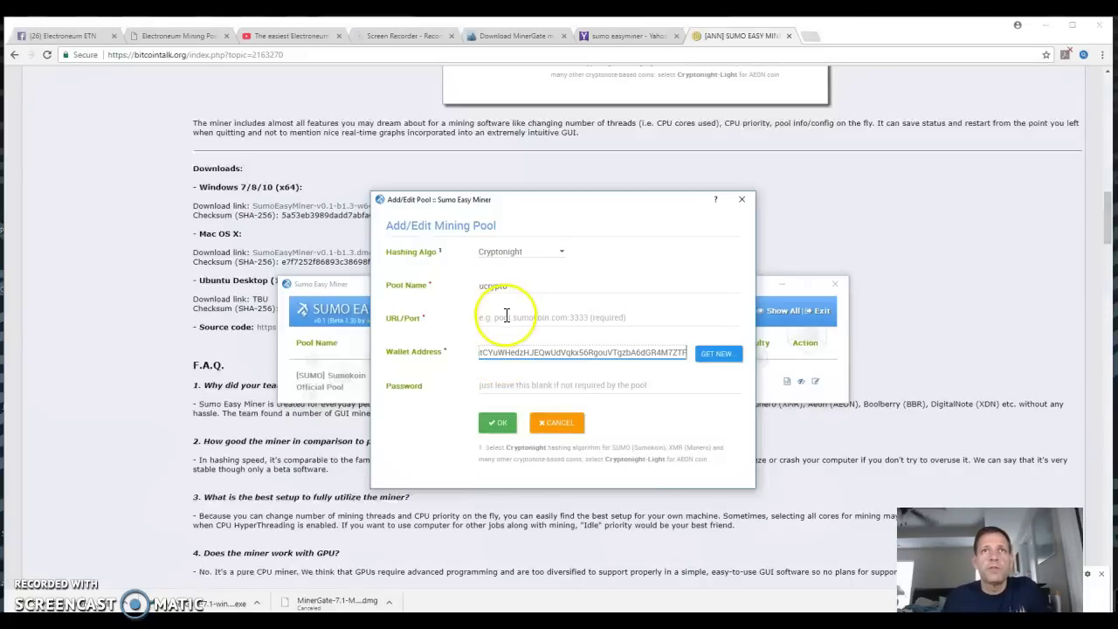
Copy stratum+tcp://etn.ucrypto.com:3333 from Notepad into URL/Port, leave the password blank, and save.
click(507, 318)
key(alt+Tab)
drag(321, 244, 159, 242)
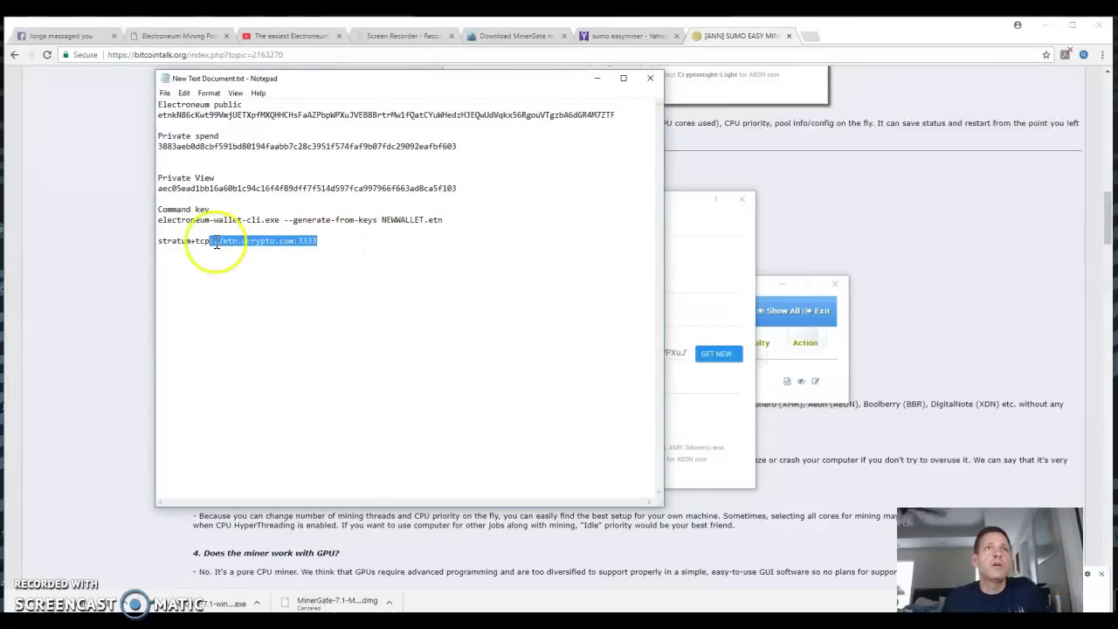
right_click(180, 251)
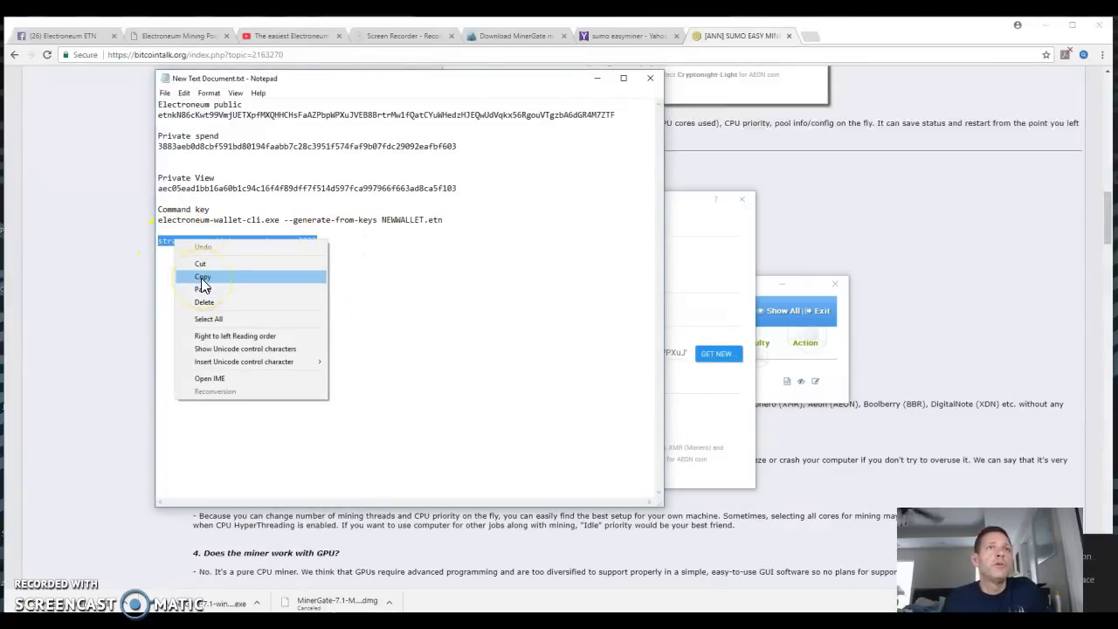
click(202, 280)
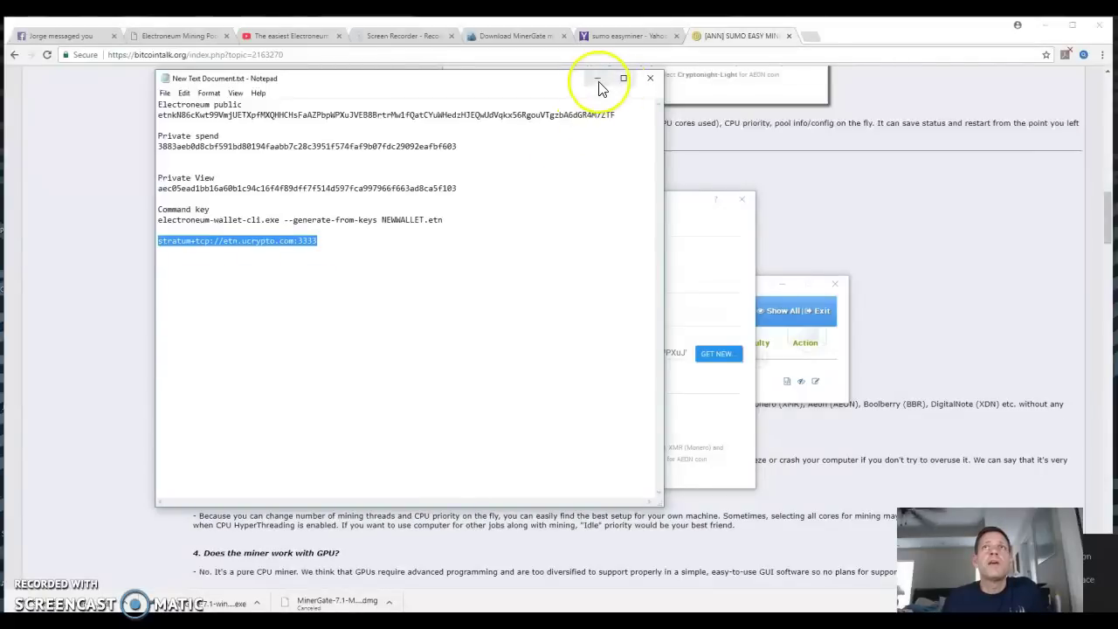
click(596, 78)
click(502, 380)
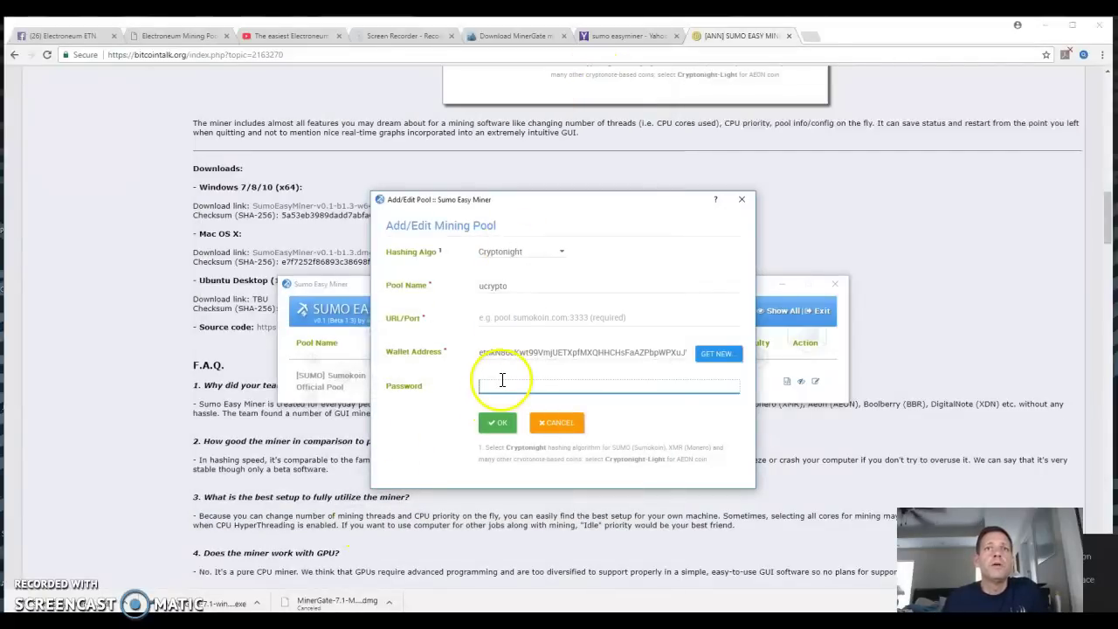
click(504, 315)
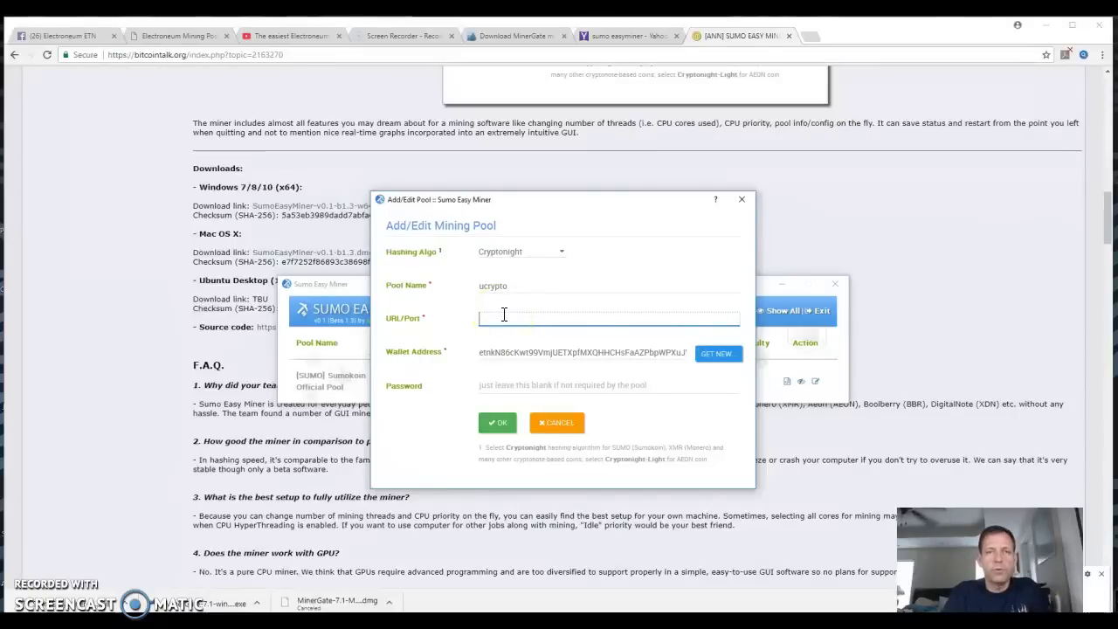
key(ctrl+v)
click(504, 384)
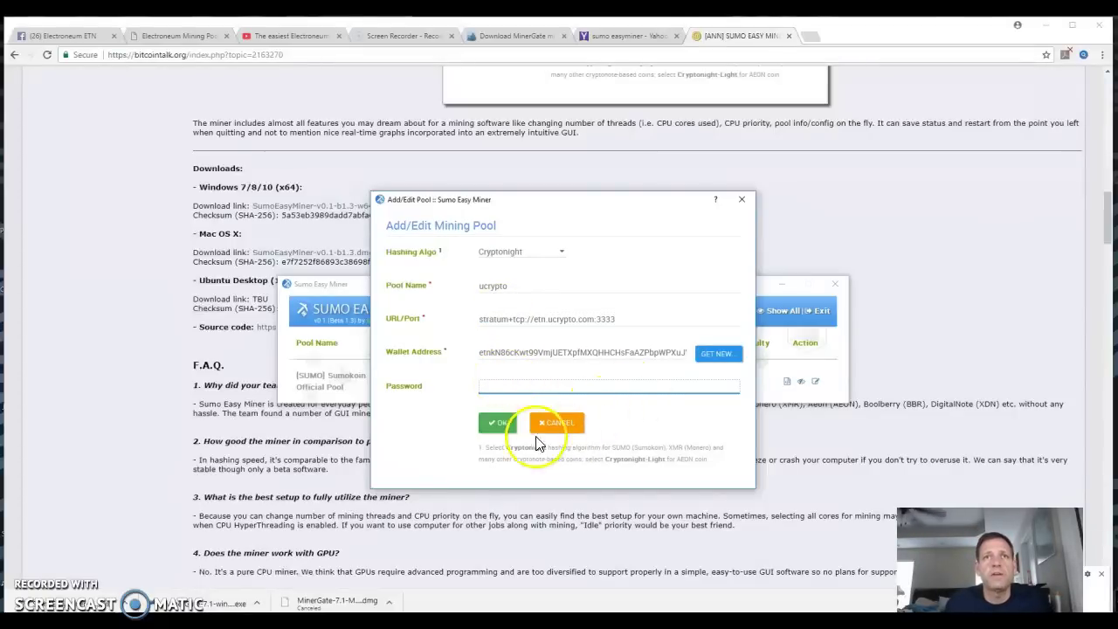
click(499, 424)
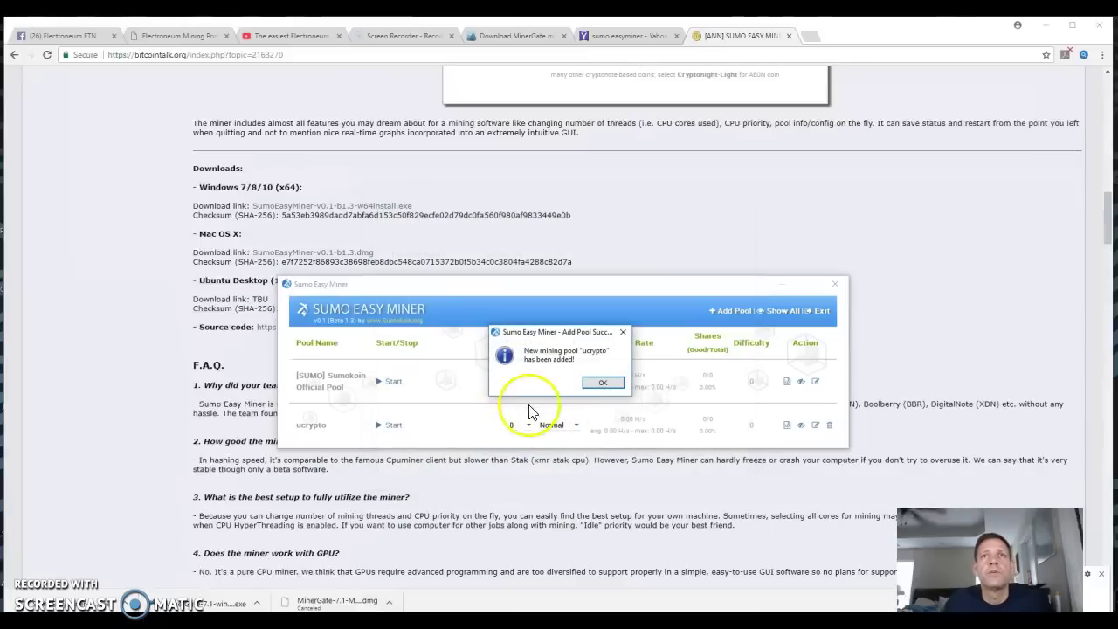
Start mining on the ucrypto pool and hide the Sumokoin Official Pool from the list.
click(602, 383)
click(381, 428)
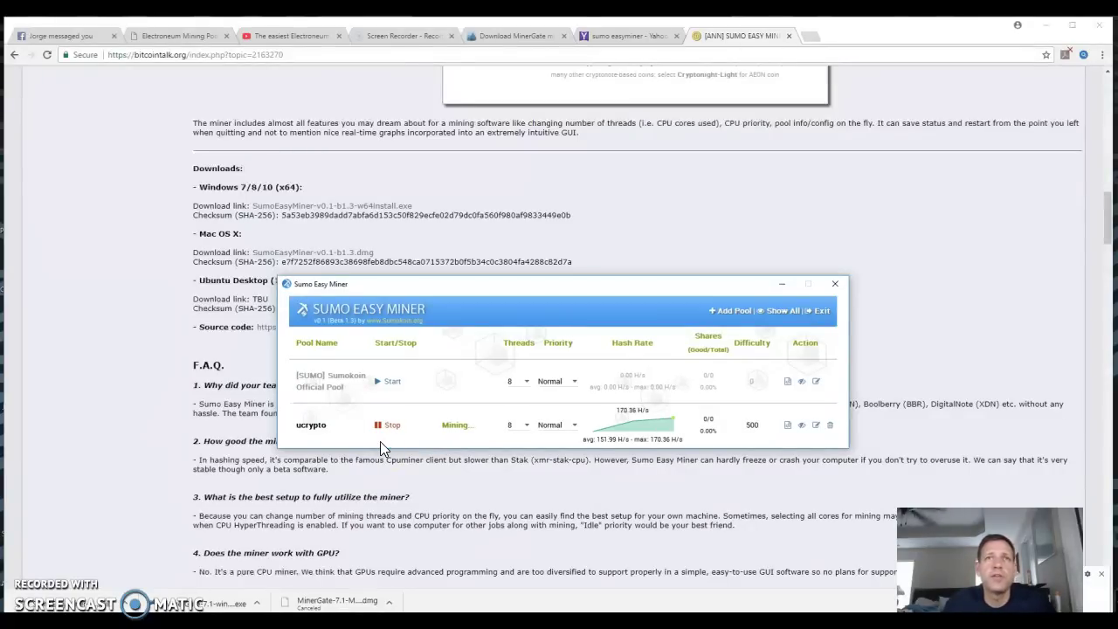
click(803, 385)
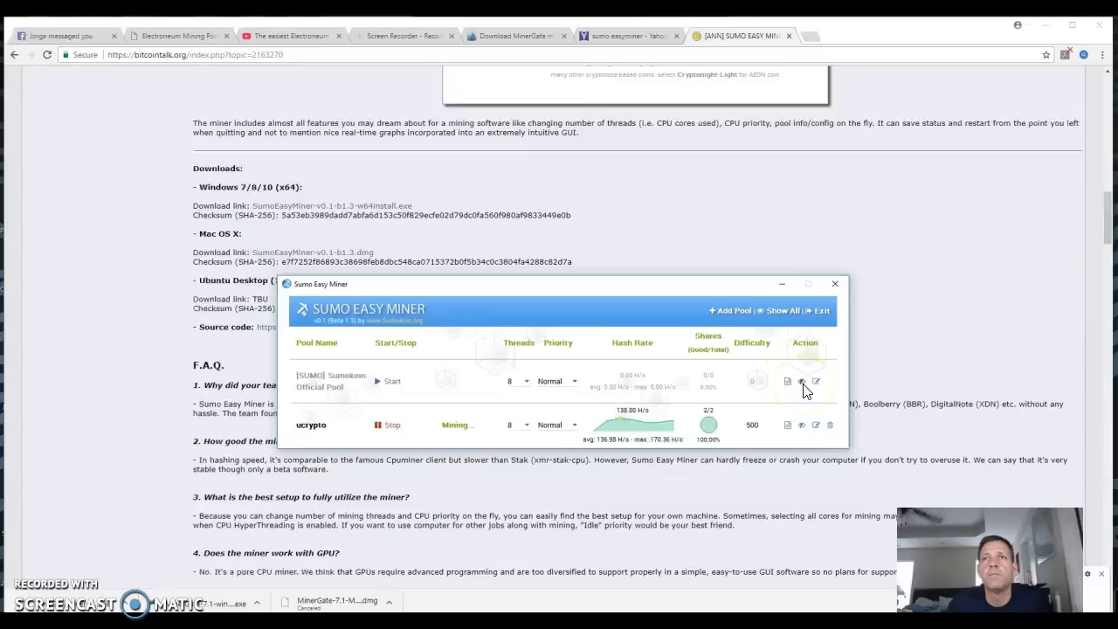
click(801, 383)
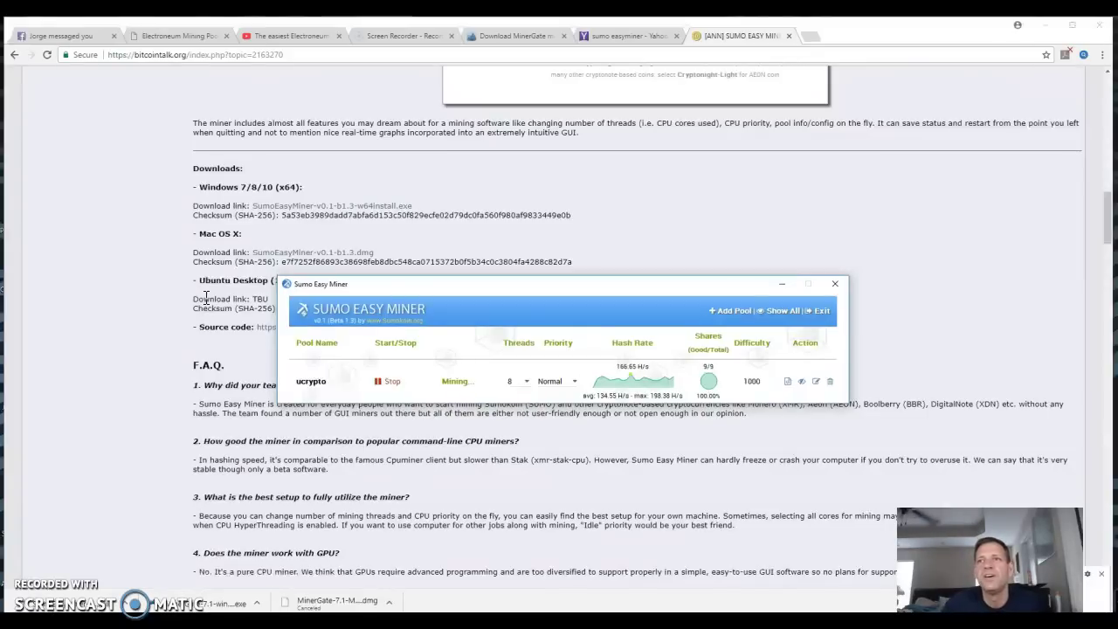
Stop mining on the ucrypto pool after 9/9 shares were accepted at difficulty 2000.
click(295, 454)
click(390, 391)
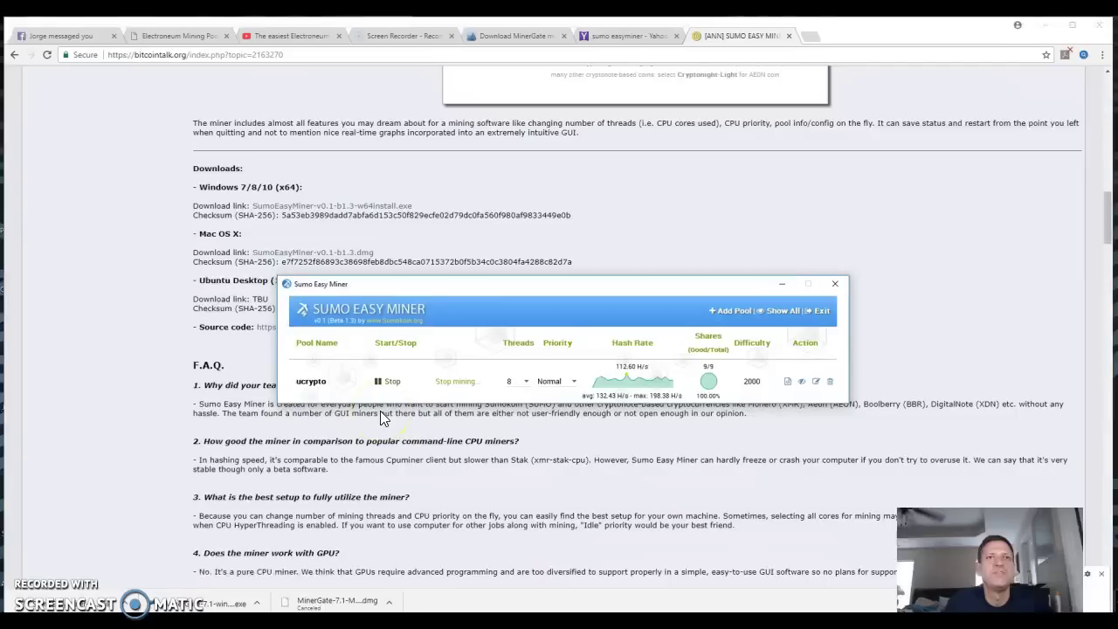
click(371, 441)
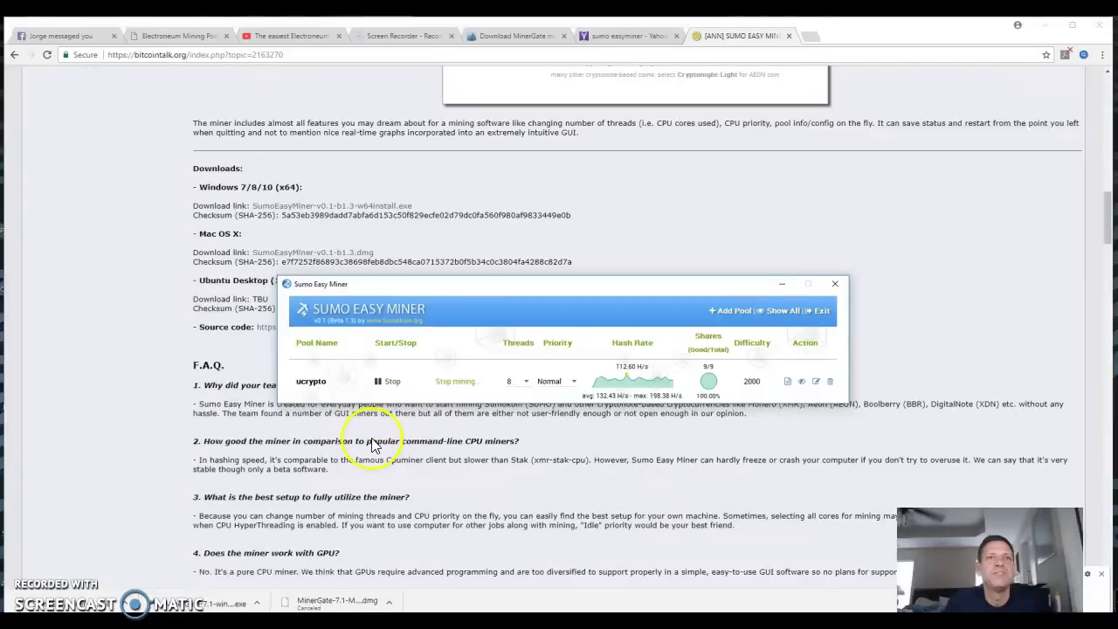